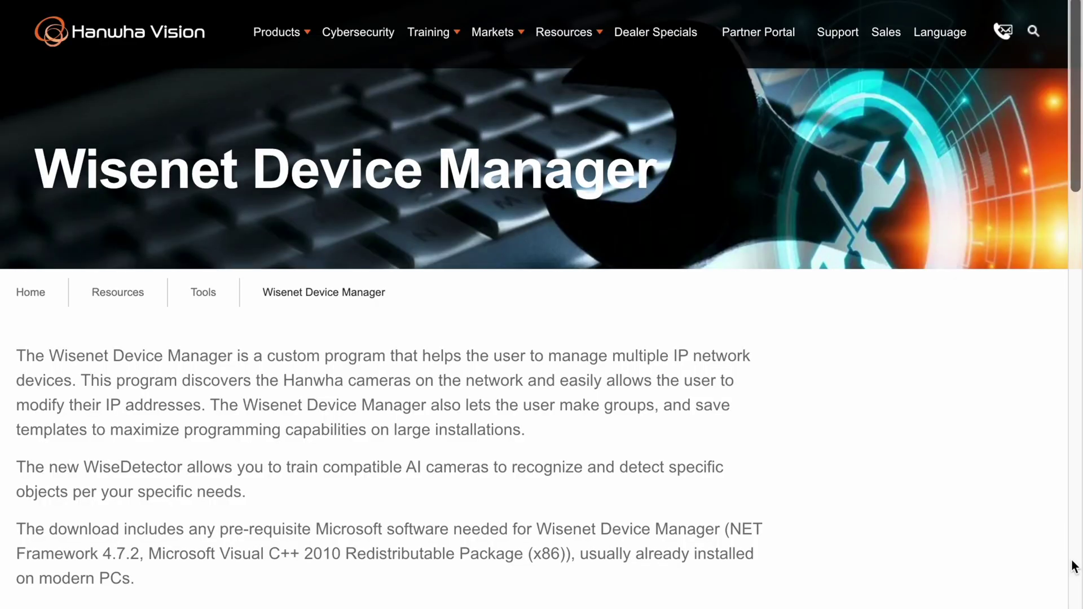
Scroll down the Hanwha Vision site to the Wisenet Device Manager 2.6.8 download section
{"action": "scroll", "coordinate": [1074, 566], "scroll_direction": "down", "scroll_amount": 8}
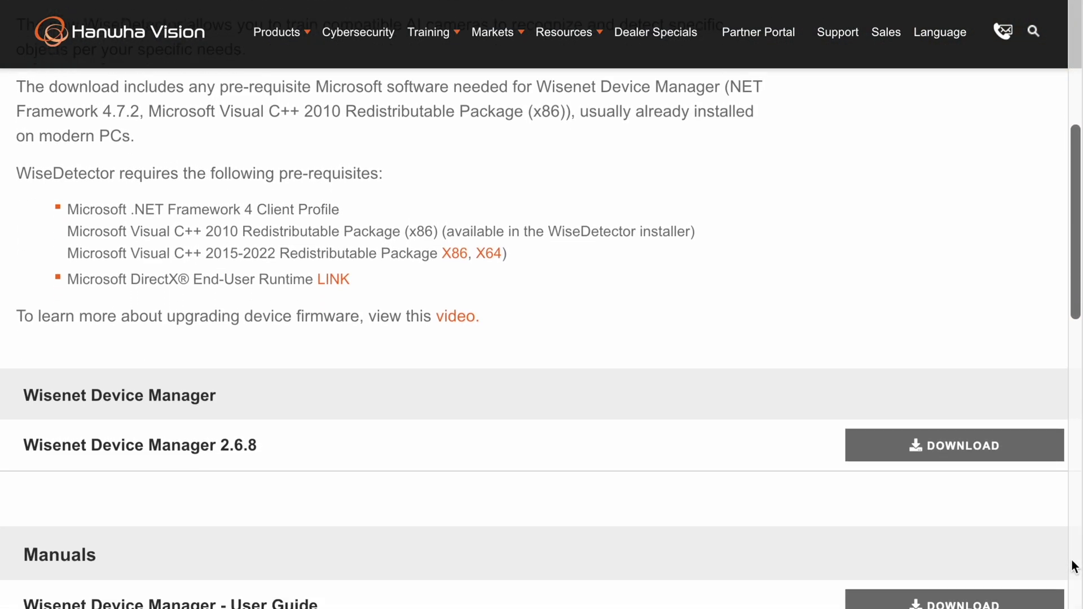
{"action": "scroll", "coordinate": [1073, 566], "scroll_direction": "down", "scroll_amount": 7}
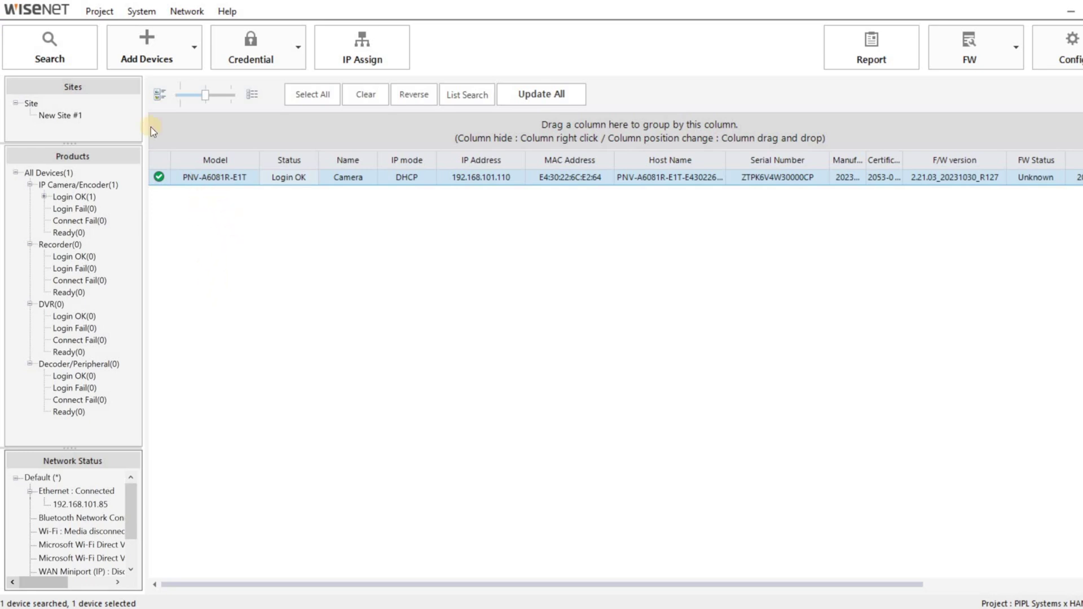
Create a new Device Manager project named WebViewer and protect it with a password
{"action": "left_click", "coordinate": [99, 14]}
{"action": "left_click", "coordinate": [119, 29]}
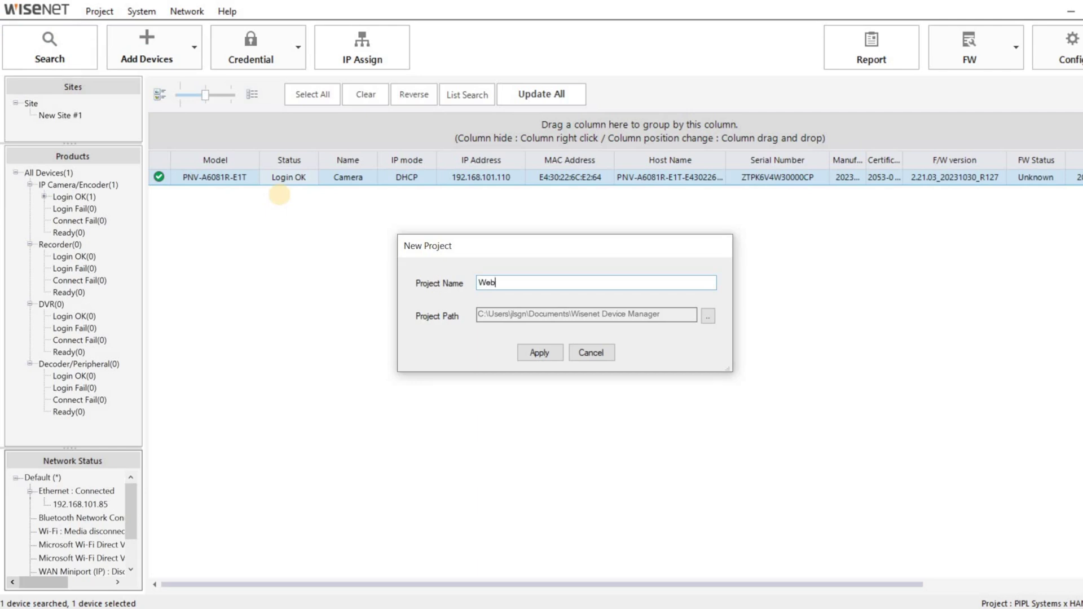
{"action": "type", "text": "WebViewer"}
{"action": "left_click", "coordinate": [526, 354]}
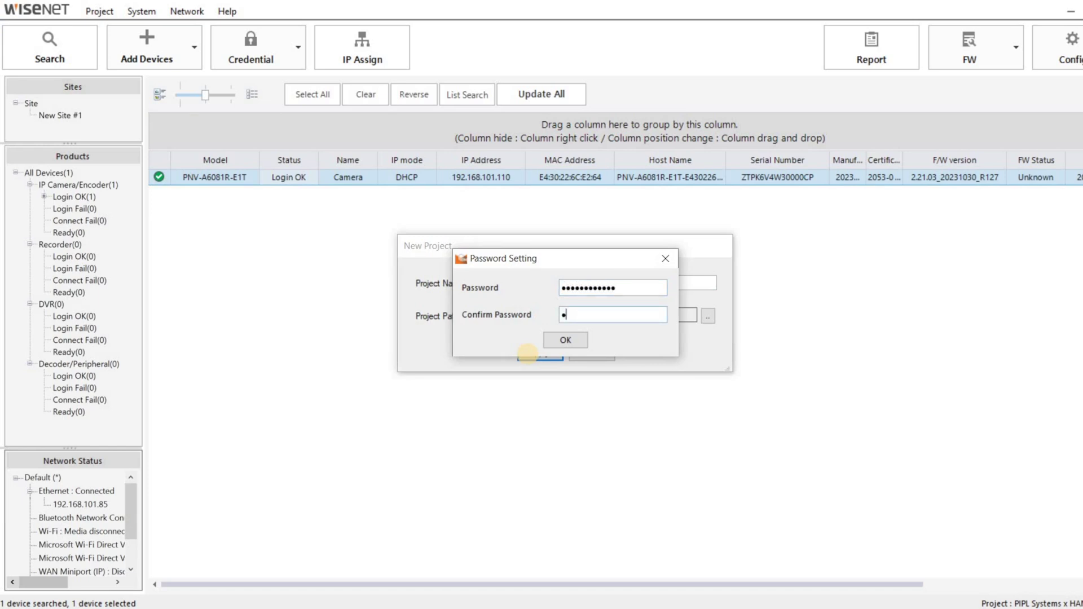
{"action": "left_click", "coordinate": [565, 340]}
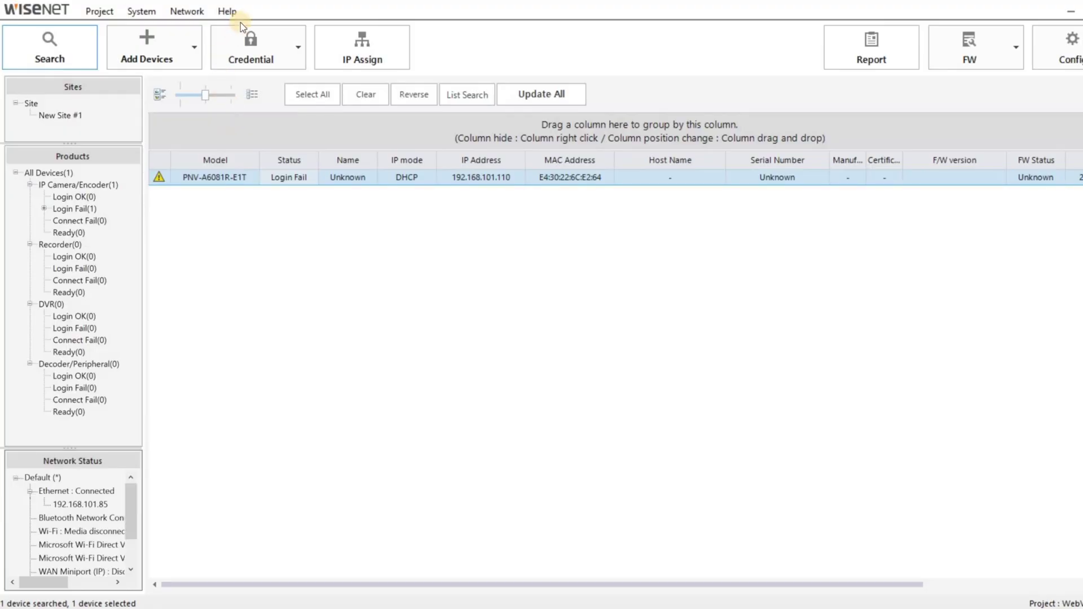
Look at the Manually Add Device form, close it, and open camera PNV-A6081R-E1T's web page
{"action": "left_click", "coordinate": [195, 52]}
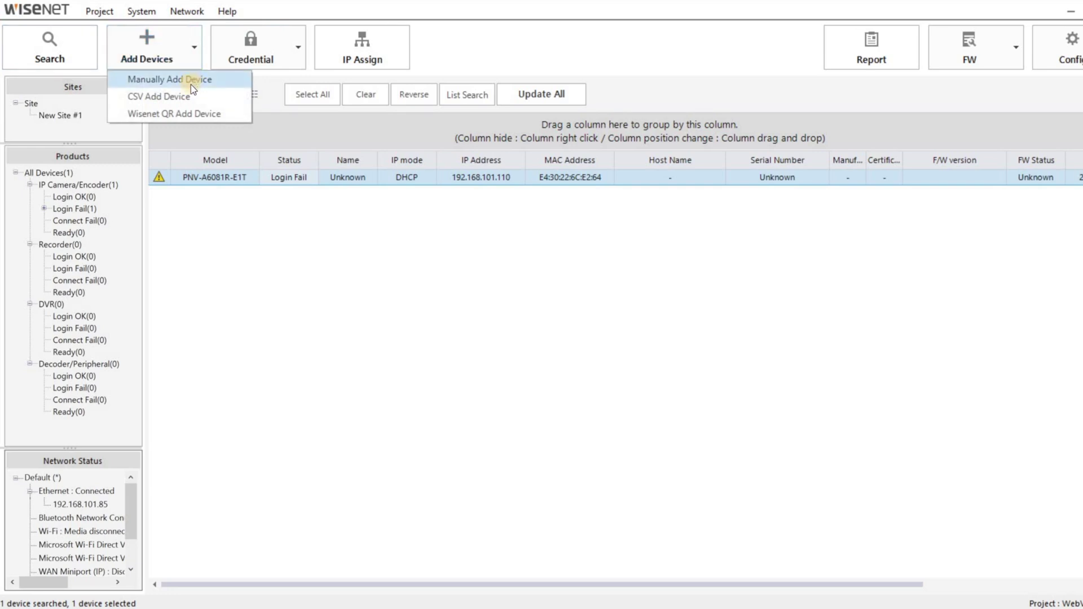
{"action": "left_click", "coordinate": [191, 83]}
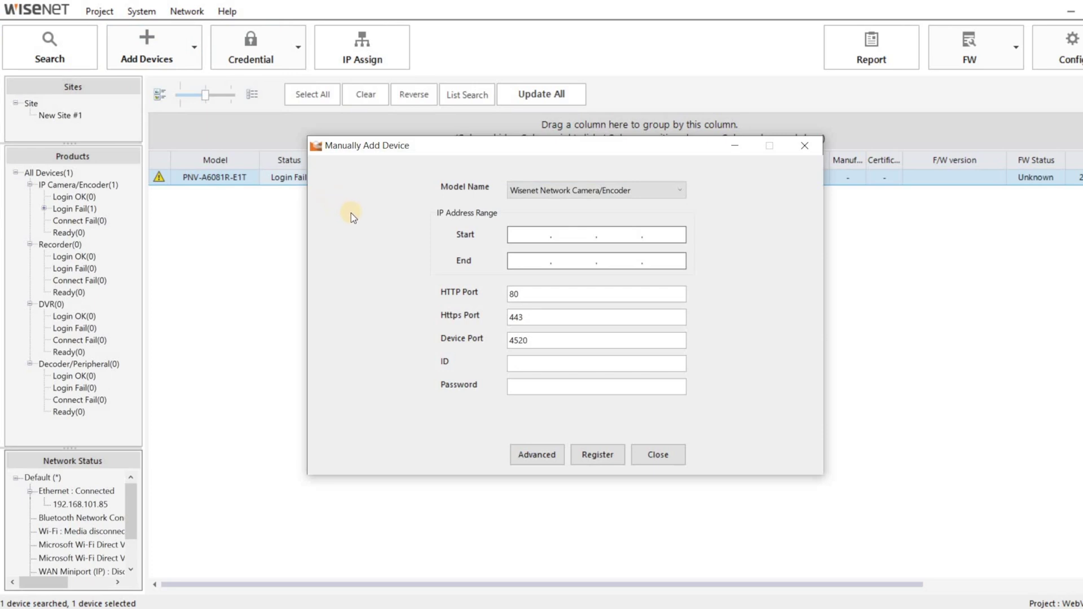
{"action": "left_click", "coordinate": [666, 453]}
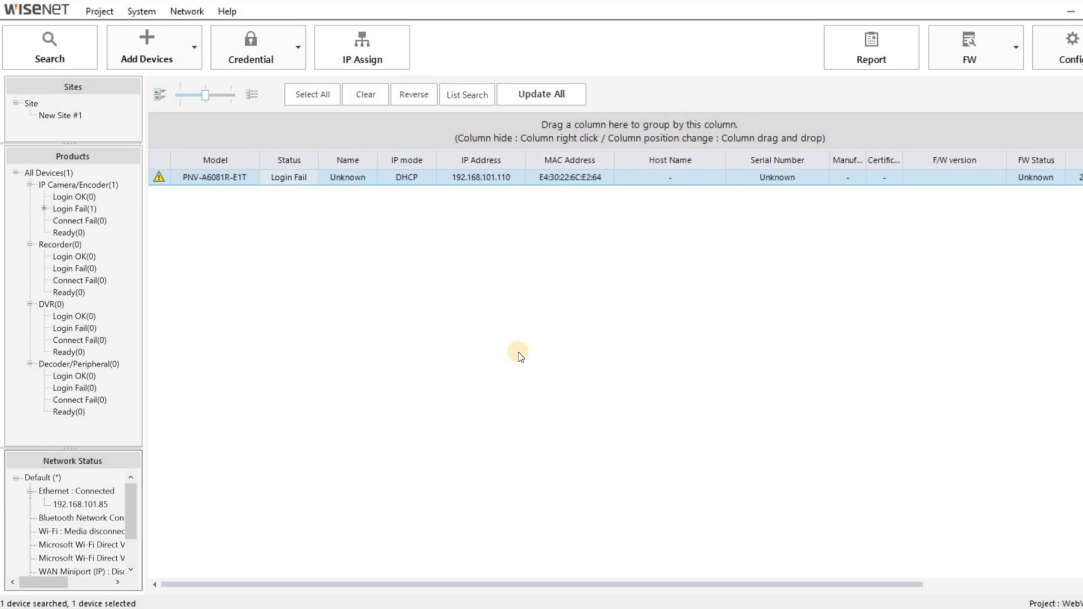
{"action": "double_click", "coordinate": [292, 178]}
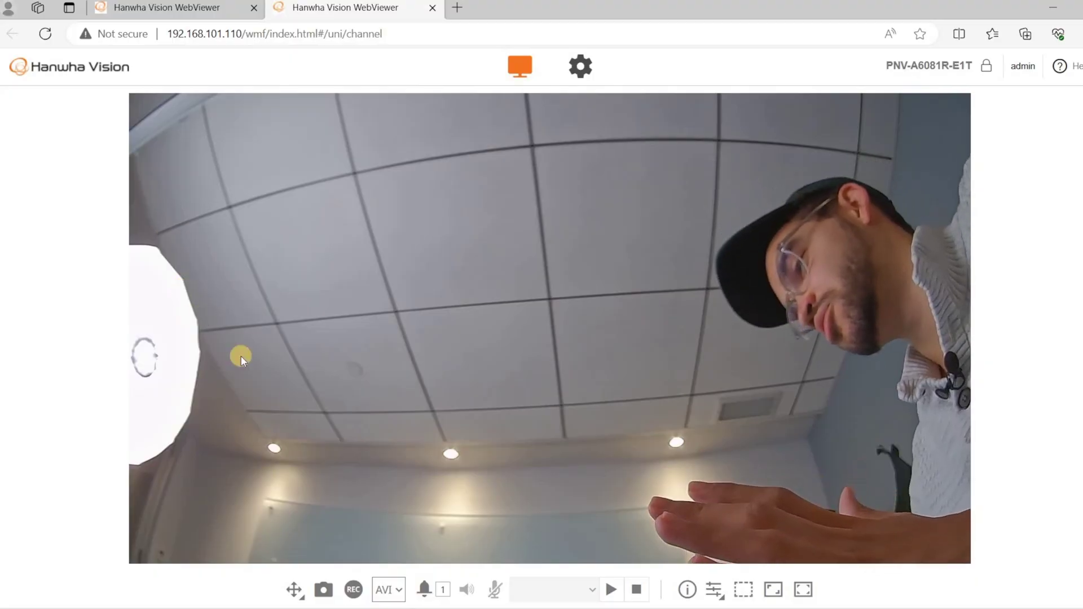
Show and hide the digital PTZ controls, then capture a still snapshot of the live feed
{"action": "left_click", "coordinate": [297, 592]}
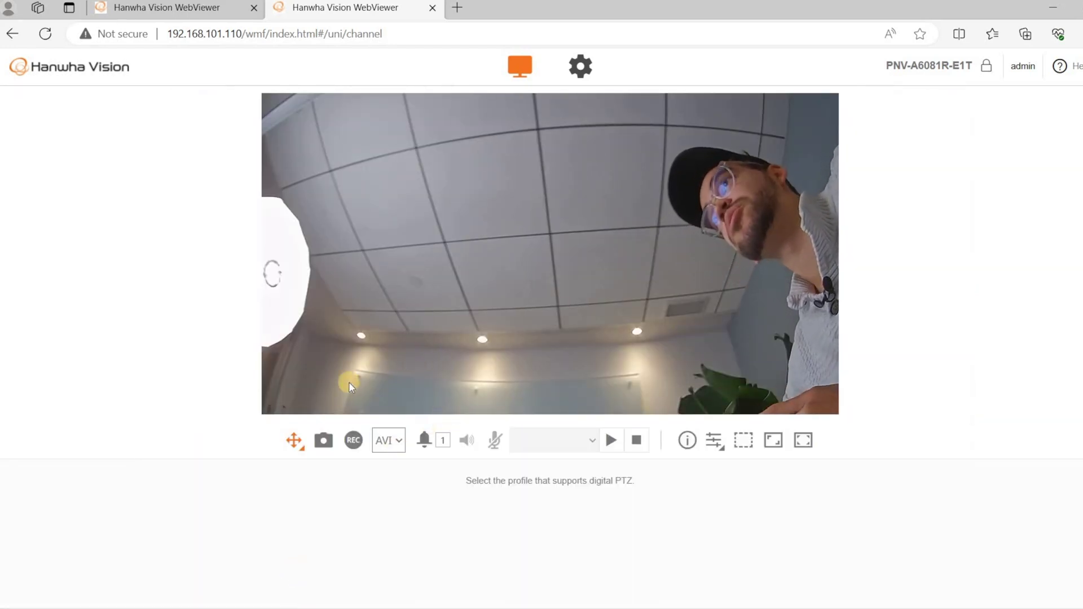
{"action": "left_click", "coordinate": [295, 446]}
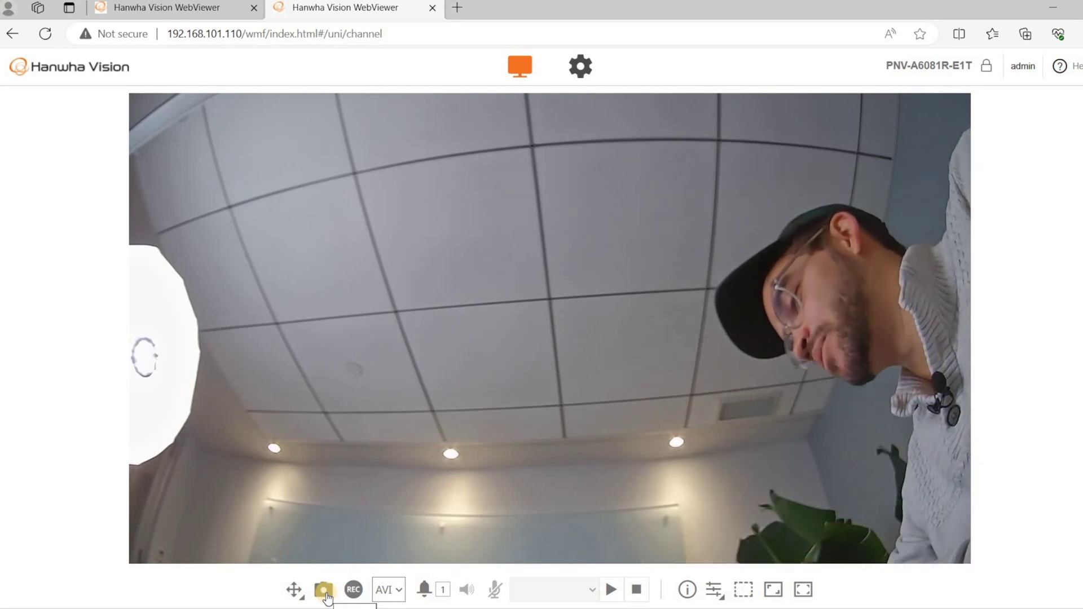
{"action": "left_click", "coordinate": [324, 590]}
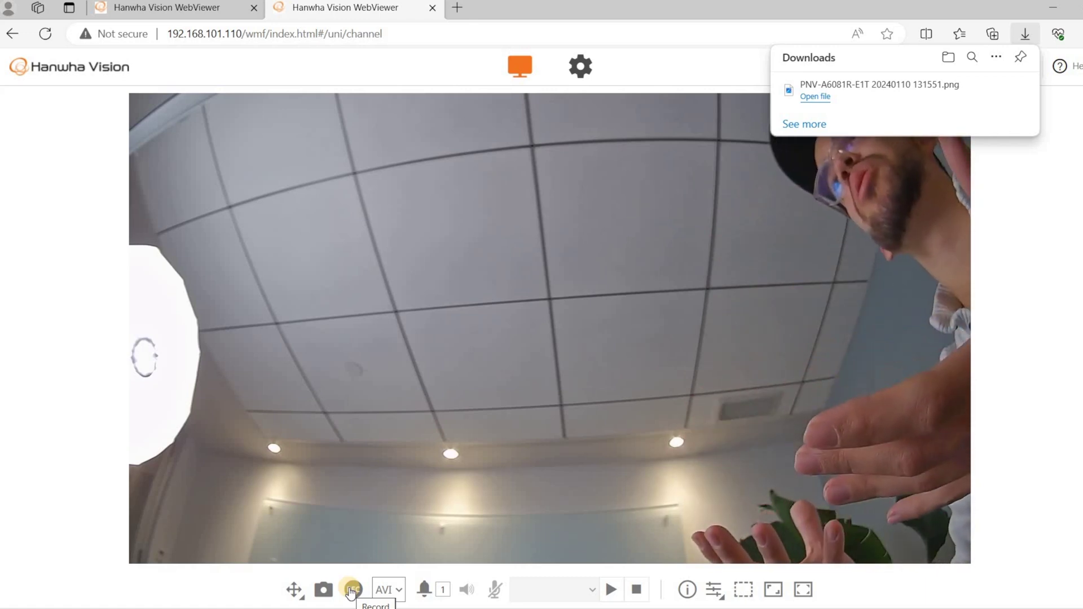
Record a short clip of the live video, keeping AVI as the recording format
{"action": "left_click", "coordinate": [356, 590]}
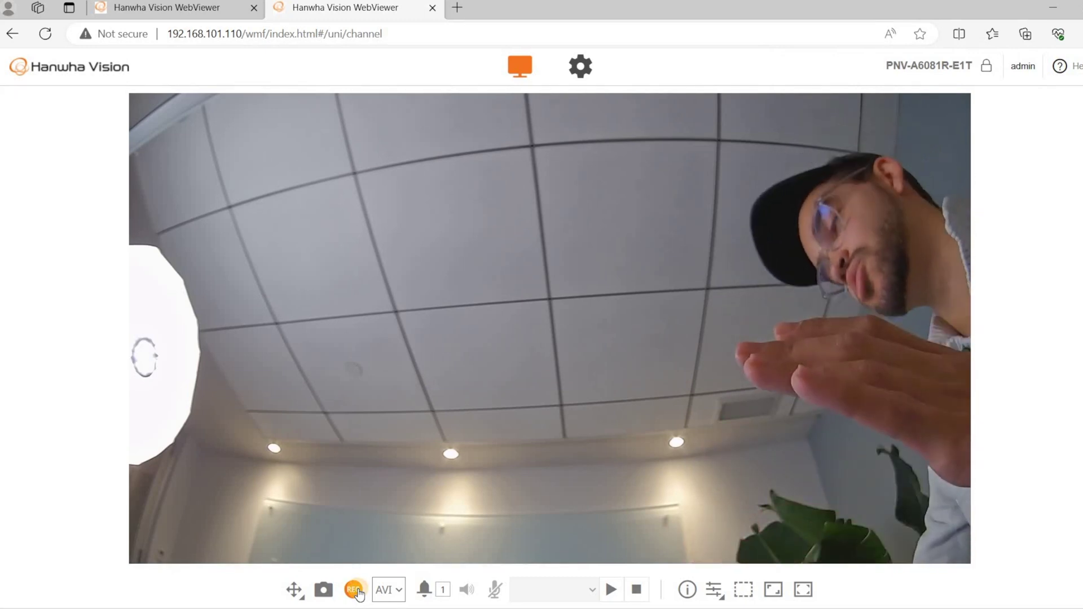
{"action": "left_click", "coordinate": [355, 590]}
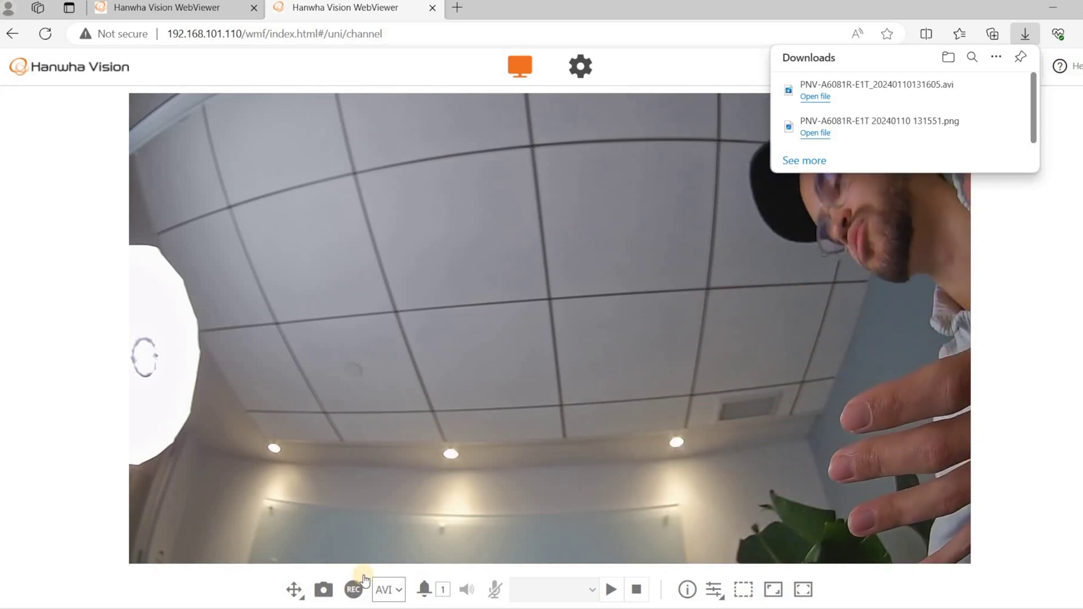
{"action": "left_click", "coordinate": [402, 593]}
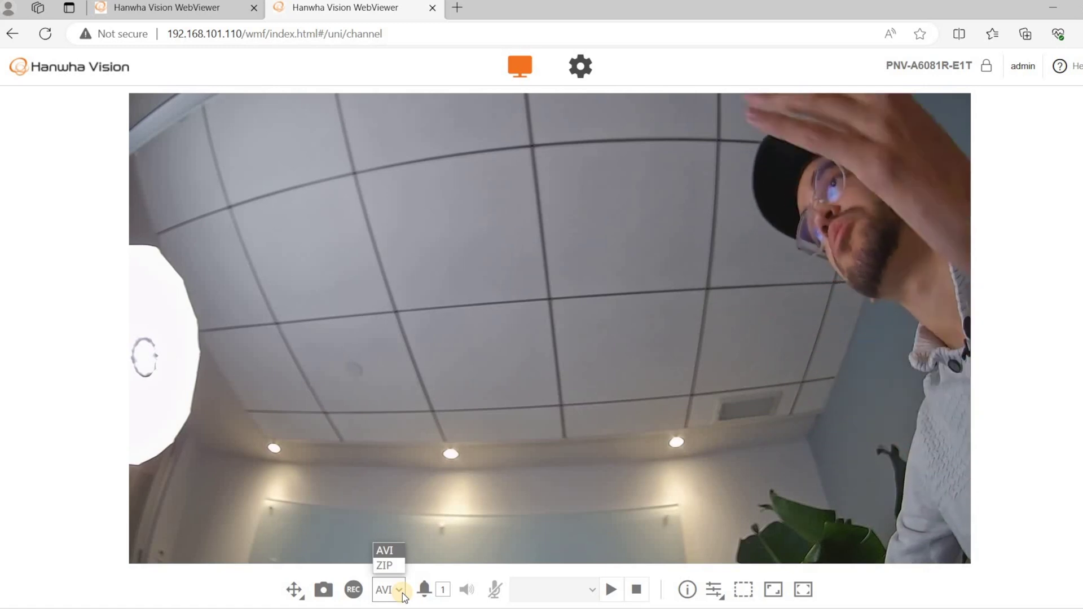
{"action": "left_click", "coordinate": [432, 508]}
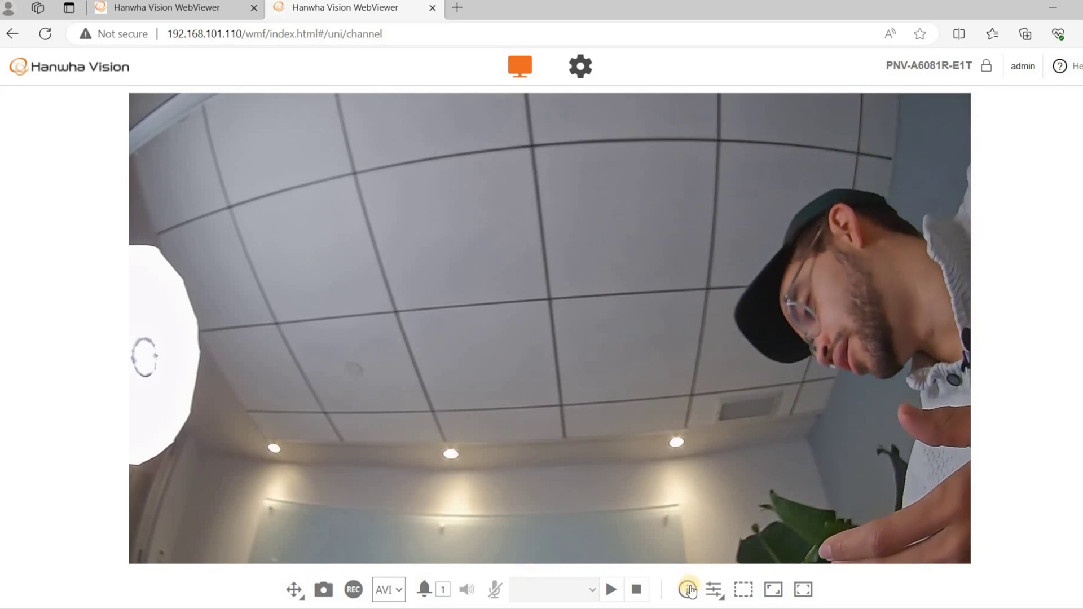
{"action": "left_click", "coordinate": [688, 590]}
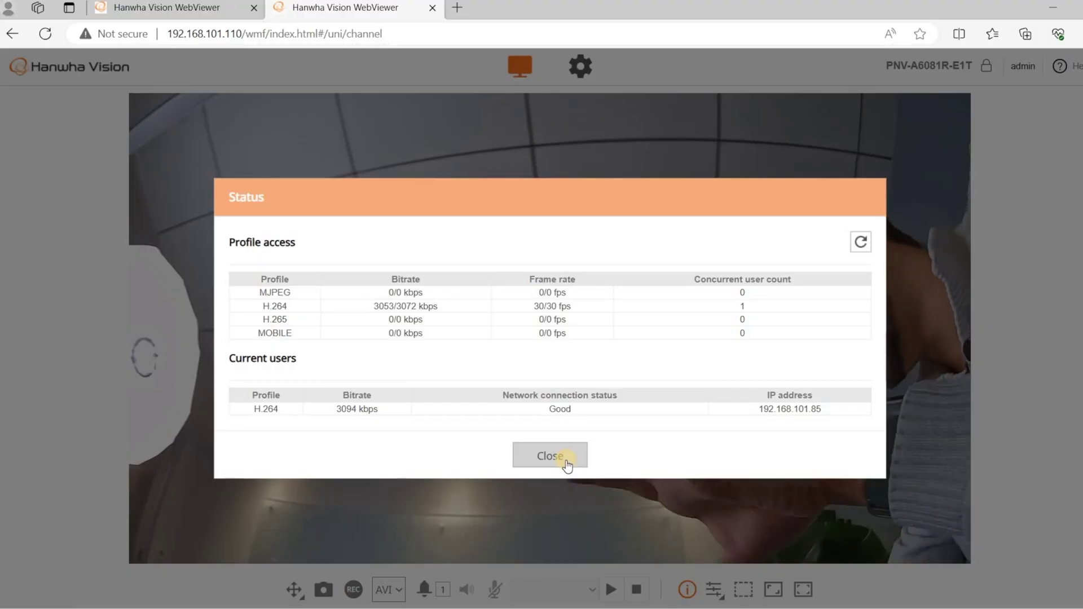
{"action": "left_click", "coordinate": [564, 458]}
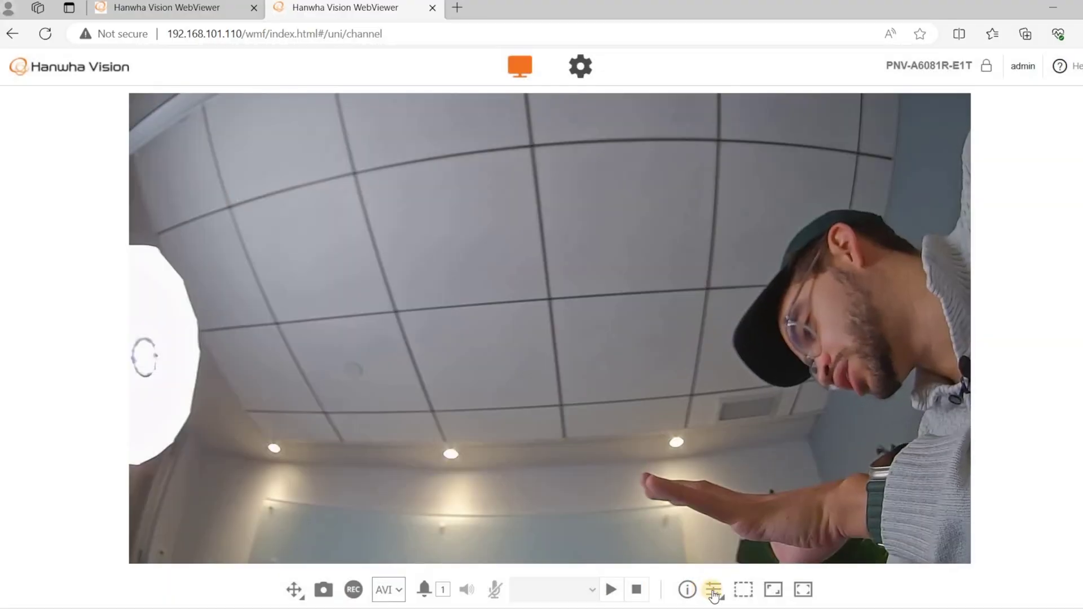
{"action": "left_click", "coordinate": [713, 590]}
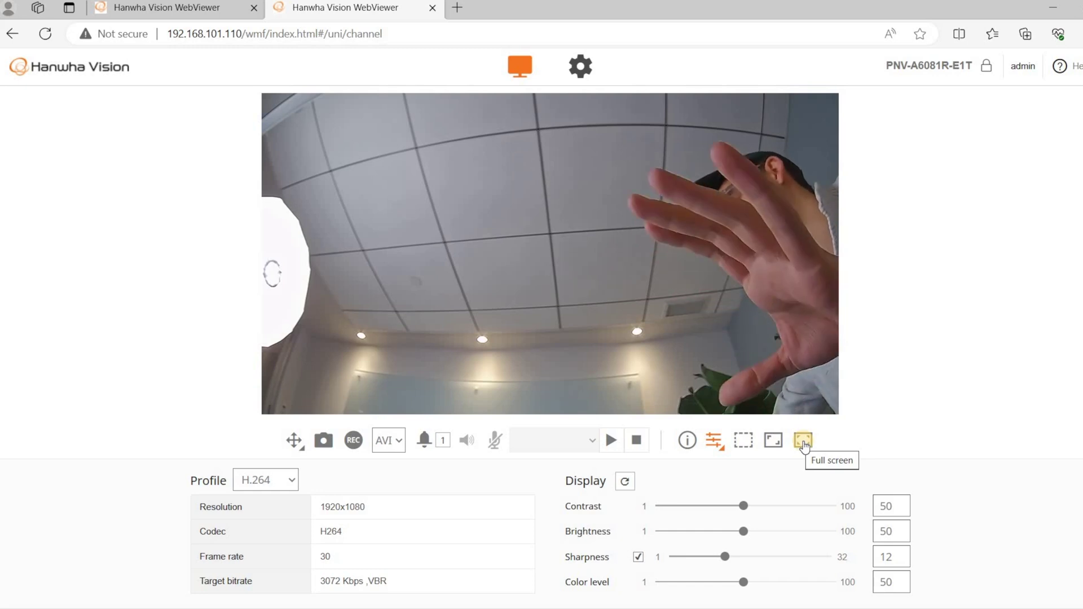
{"action": "left_click", "coordinate": [715, 445]}
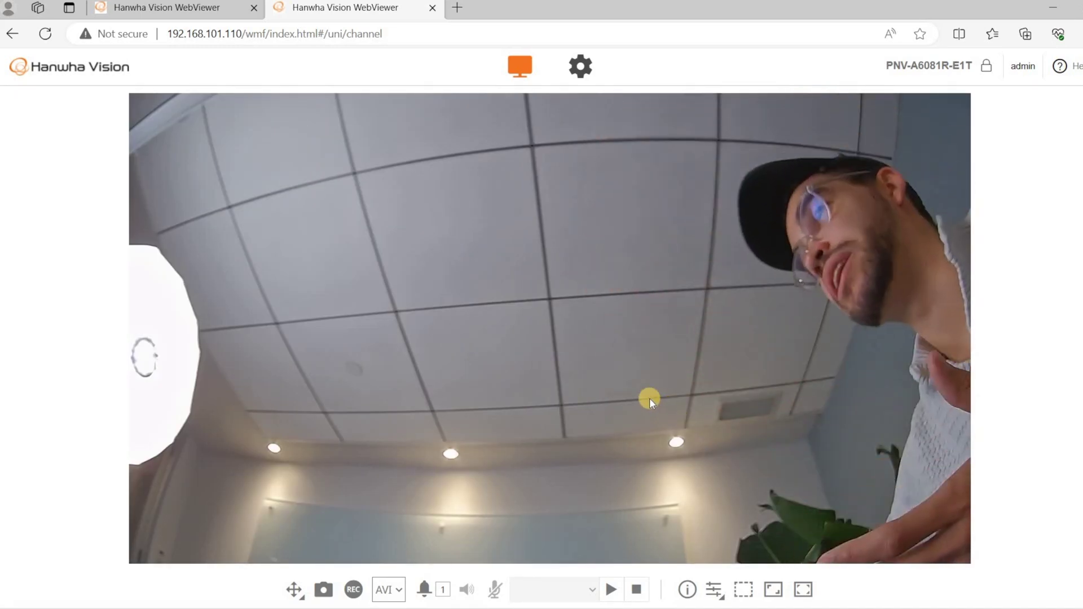
In Setup > Basic > Video profile, delete the MOBILE profile and confirm the deletion
{"action": "left_click", "coordinate": [586, 70]}
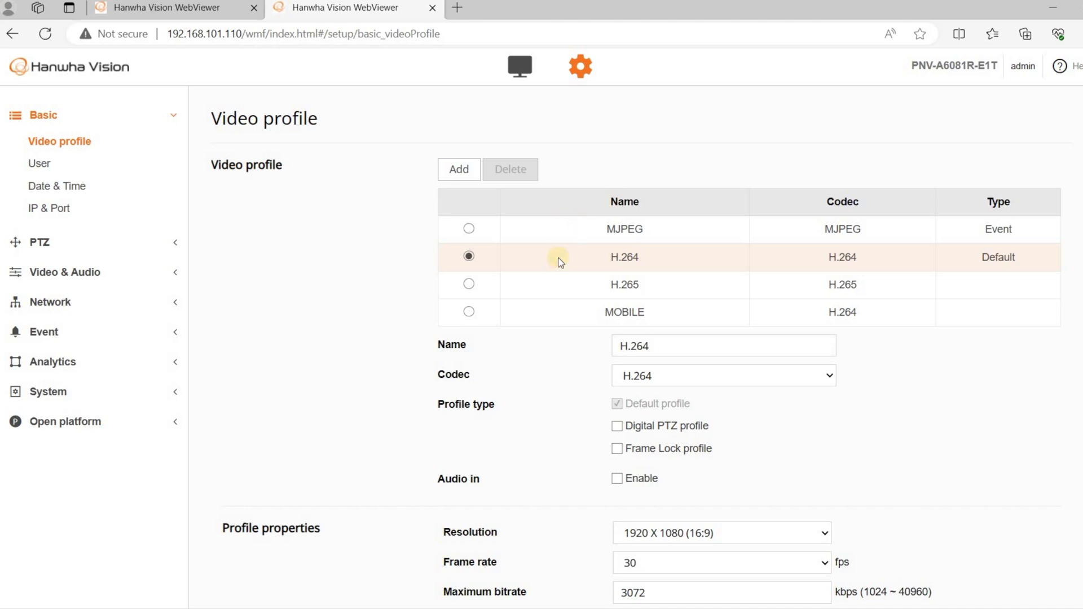
{"action": "left_click", "coordinate": [470, 312]}
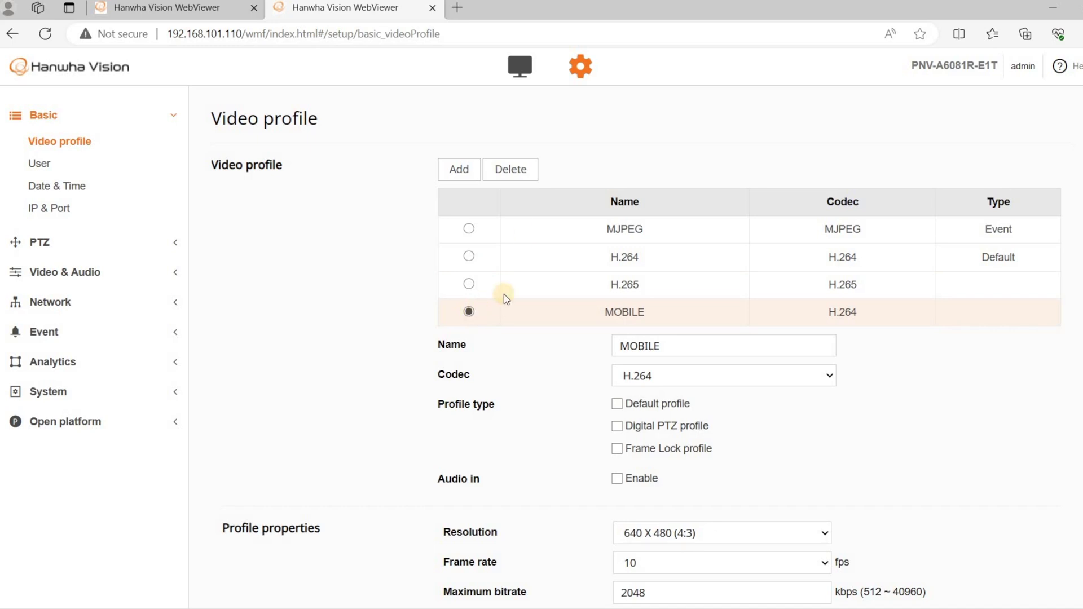
{"action": "left_click", "coordinate": [523, 167]}
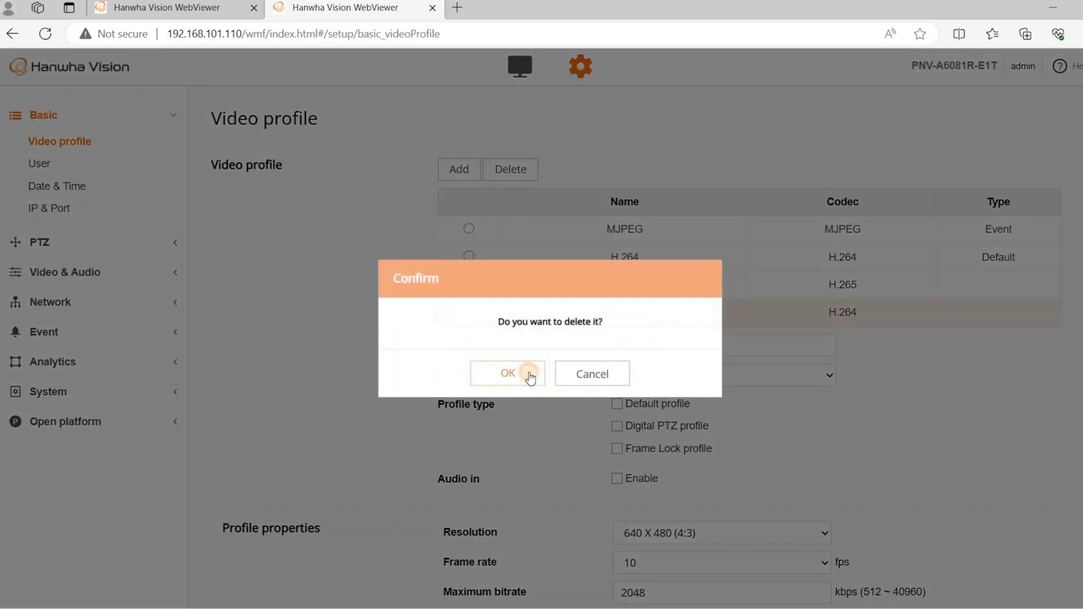
{"action": "left_click", "coordinate": [530, 375]}
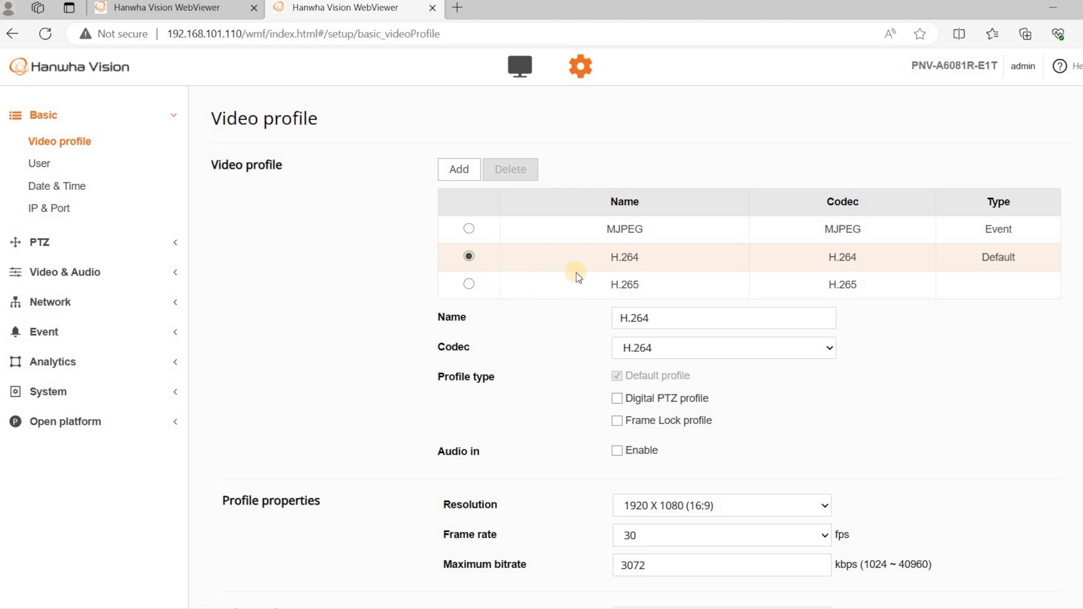
{"action": "scroll", "coordinate": [577, 272], "scroll_direction": "down", "scroll_amount": 1}
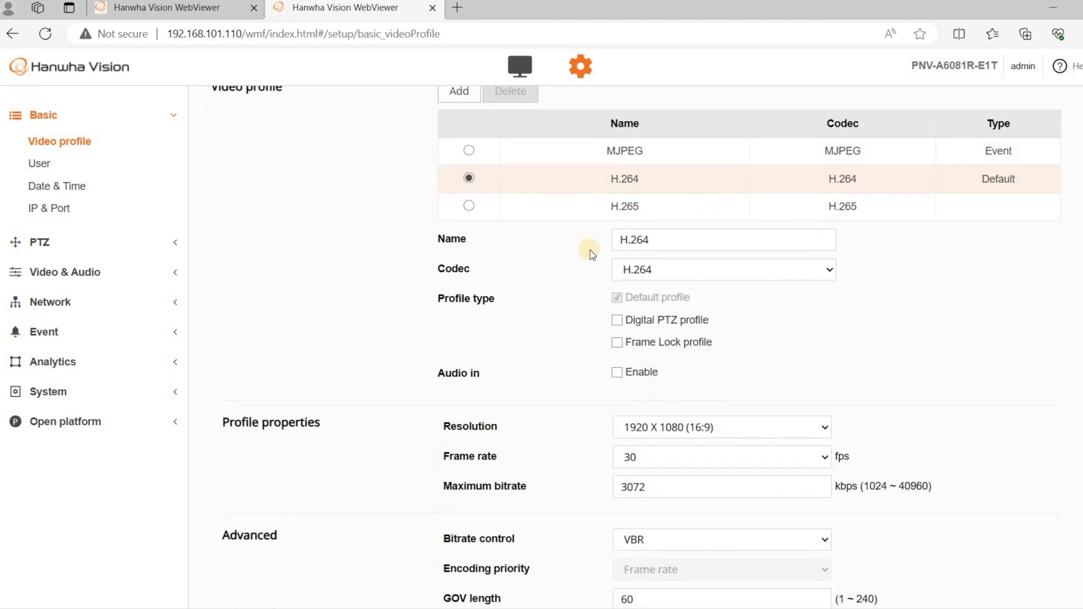
{"action": "scroll", "coordinate": [591, 255], "scroll_direction": "down", "scroll_amount": 2}
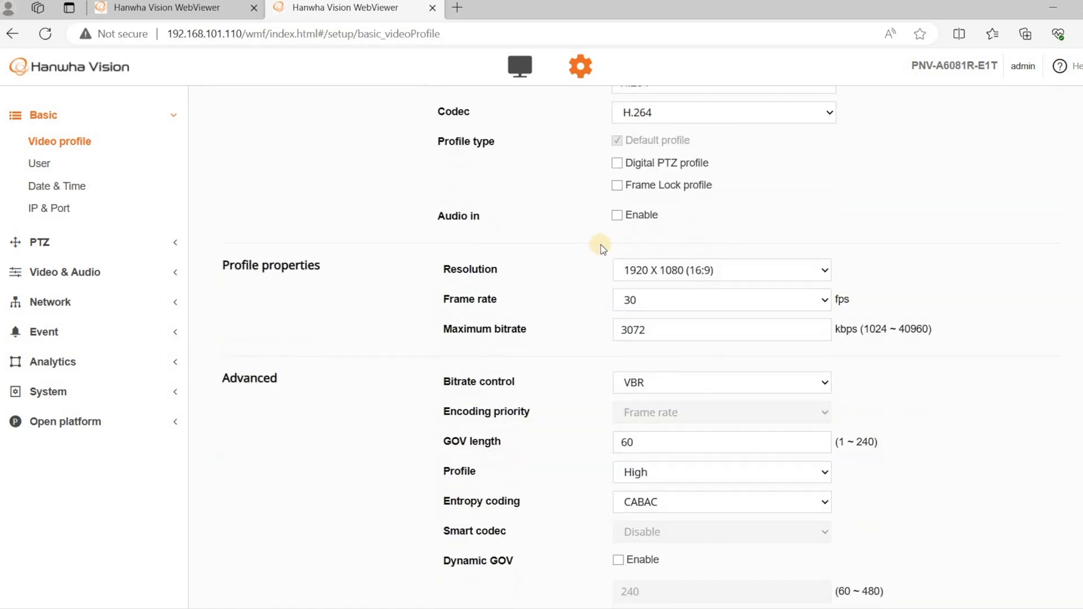
{"action": "left_click", "coordinate": [822, 271]}
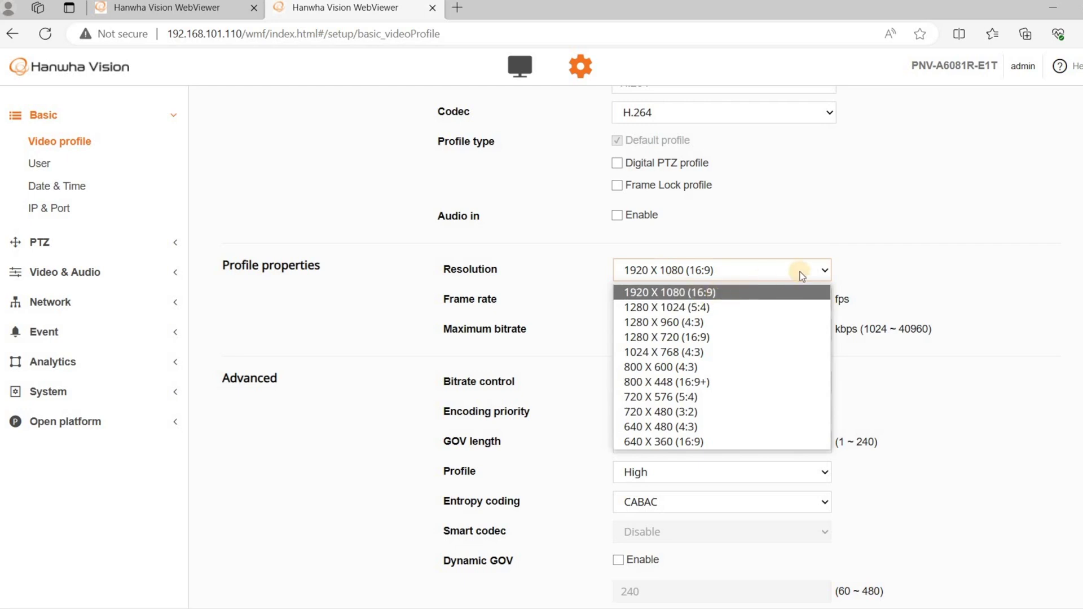
{"action": "left_click", "coordinate": [854, 266]}
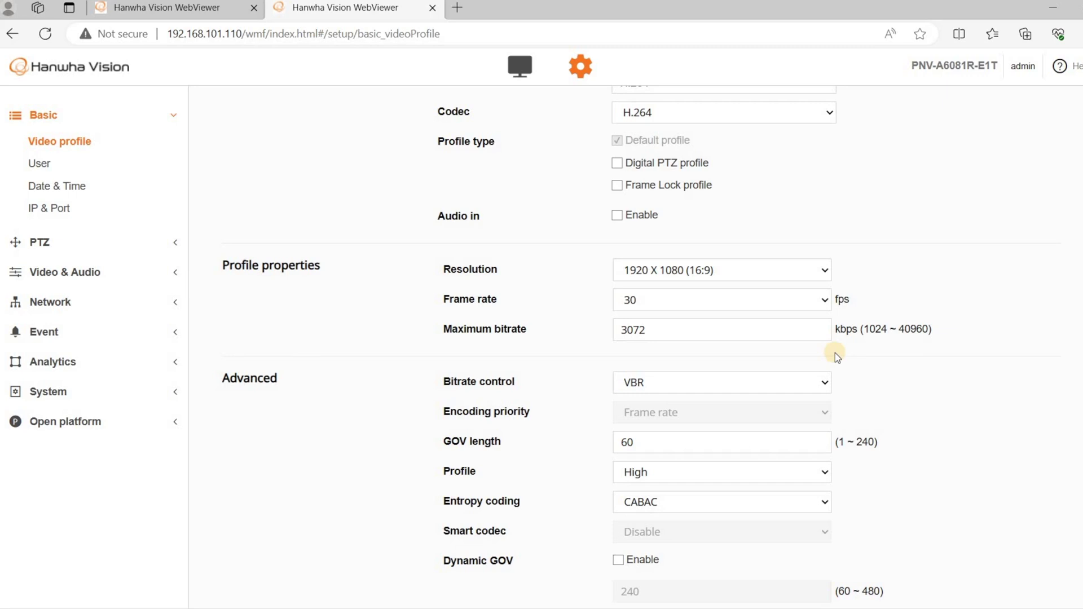
{"action": "scroll", "coordinate": [859, 344], "scroll_direction": "down", "scroll_amount": 2}
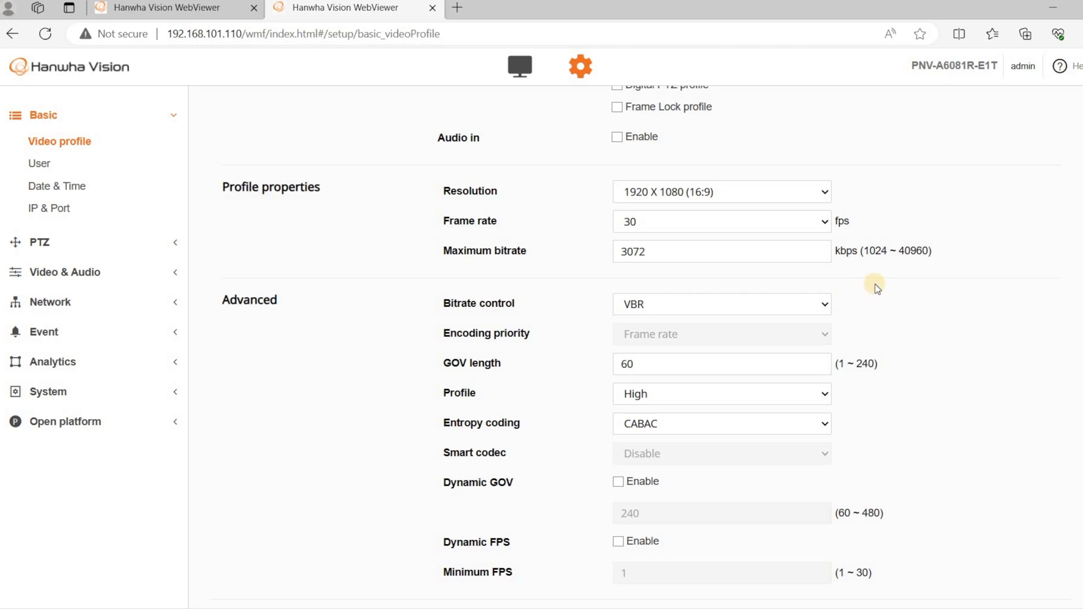
{"action": "scroll", "coordinate": [898, 295], "scroll_direction": "down", "scroll_amount": 3}
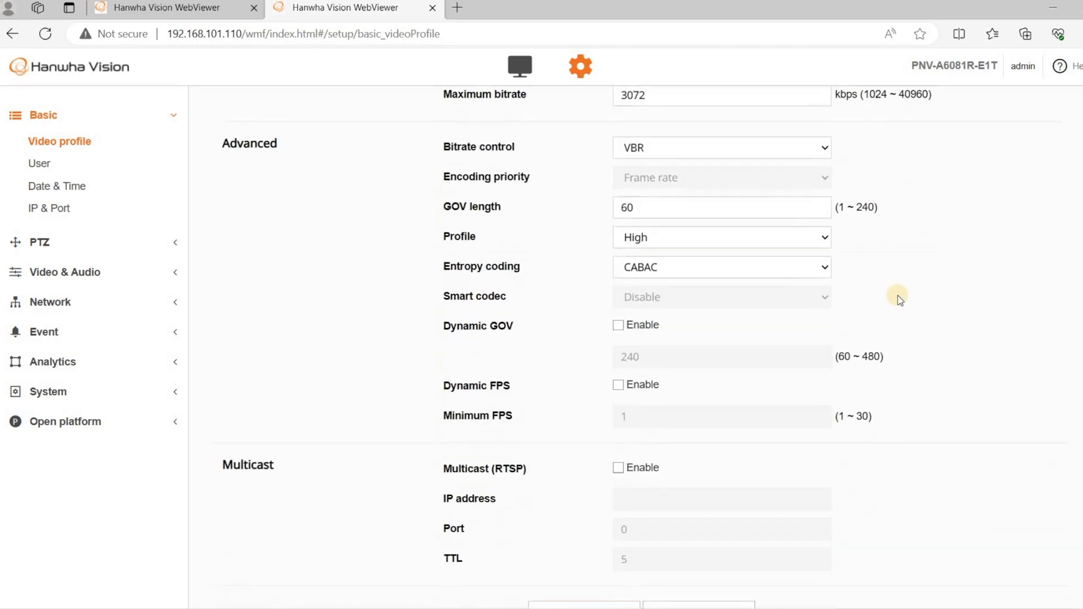
{"action": "scroll", "coordinate": [95, 179], "scroll_direction": "down", "scroll_amount": 1}
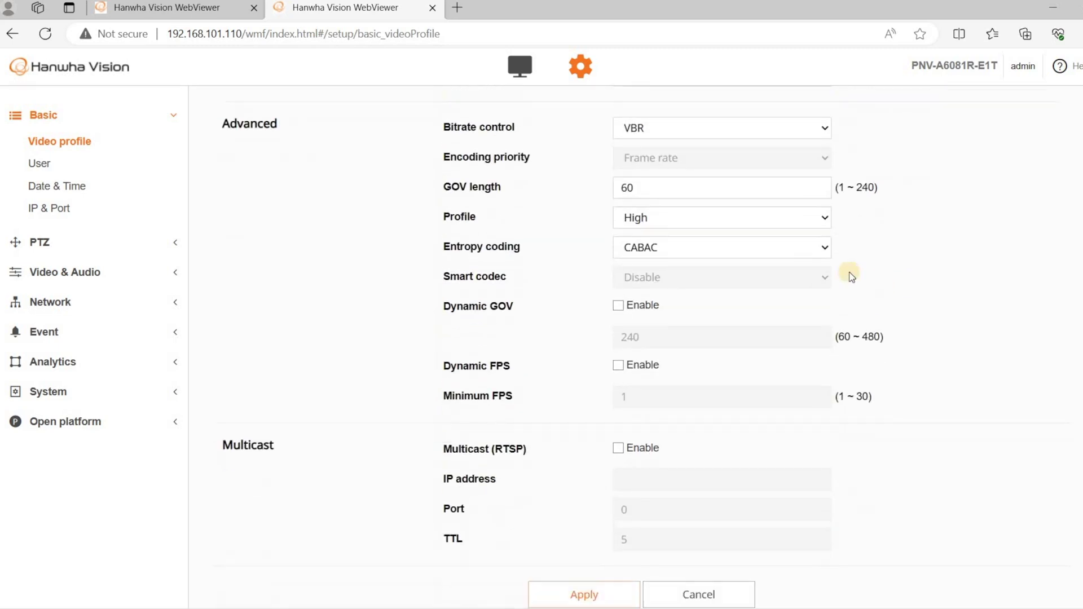
Browse the administrator and user accounts on Basic > User, then go to Date & Time
{"action": "left_click", "coordinate": [40, 165]}
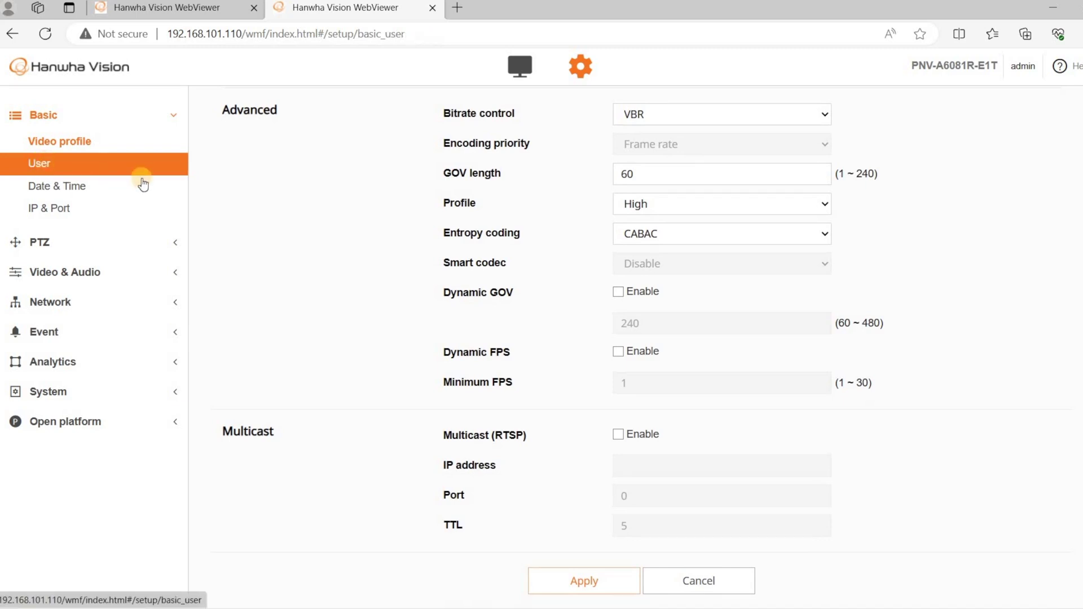
{"action": "scroll", "coordinate": [306, 205], "scroll_direction": "down", "scroll_amount": 1}
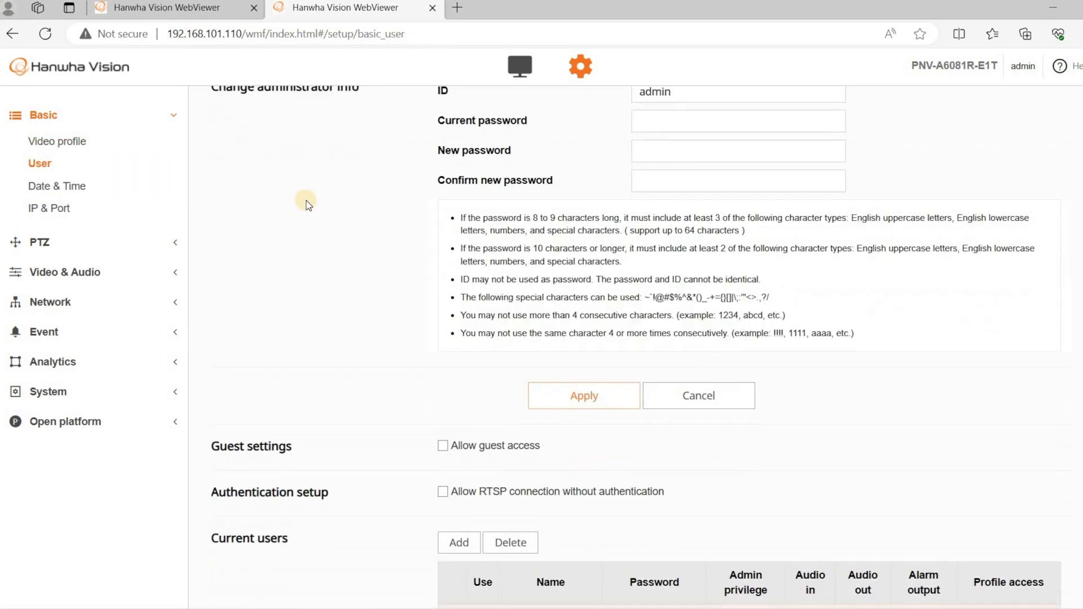
{"action": "scroll", "coordinate": [306, 205], "scroll_direction": "down", "scroll_amount": 6}
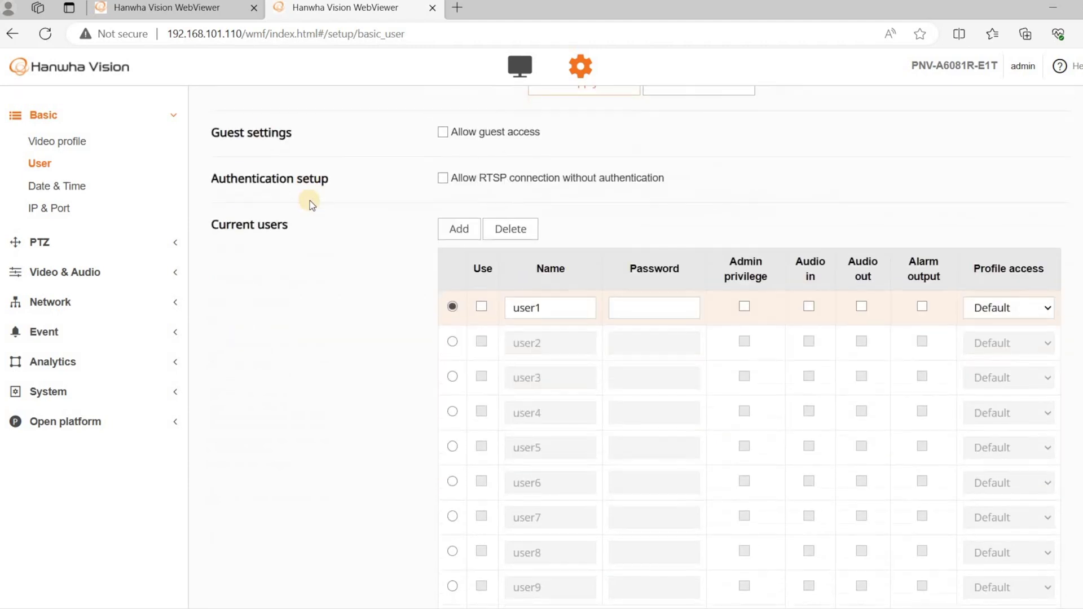
{"action": "scroll", "coordinate": [322, 206], "scroll_direction": "up", "scroll_amount": 7}
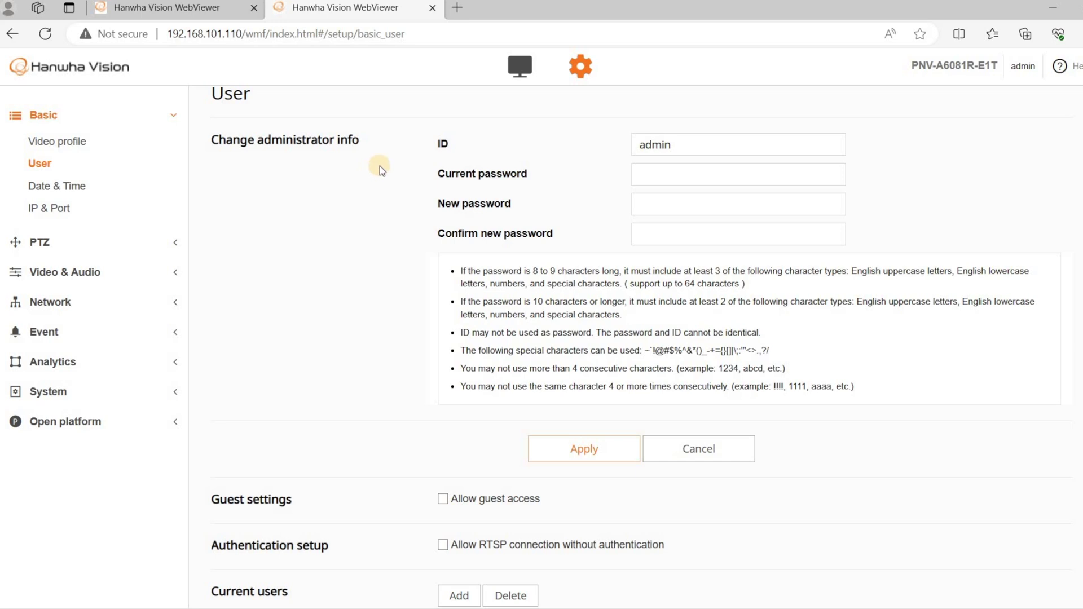
{"action": "left_click", "coordinate": [107, 189]}
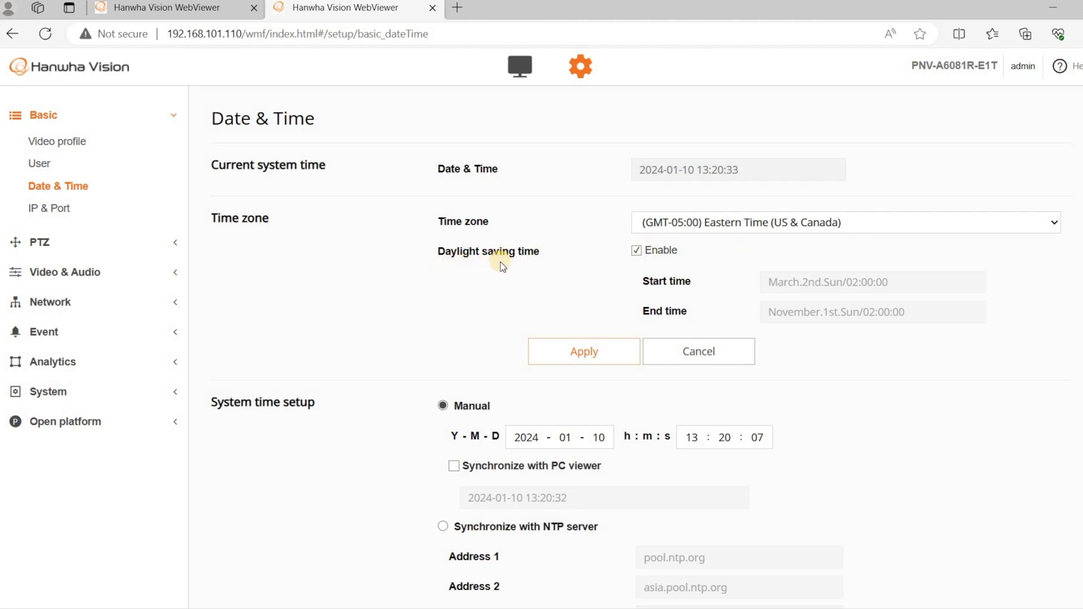
{"action": "scroll", "coordinate": [501, 267], "scroll_direction": "down", "scroll_amount": 1}
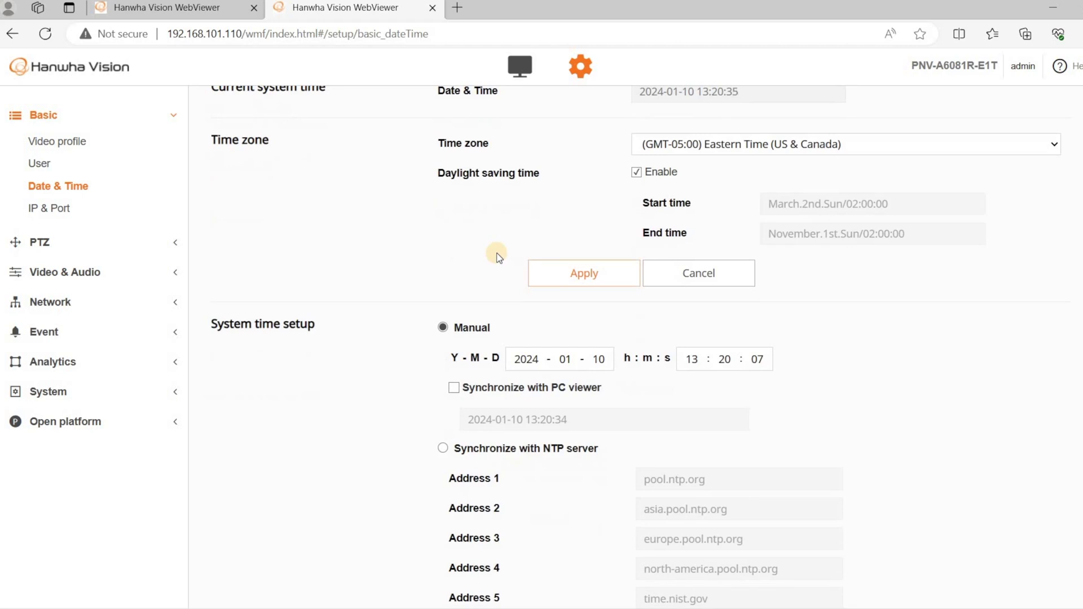
{"action": "scroll", "coordinate": [497, 257], "scroll_direction": "down", "scroll_amount": 1}
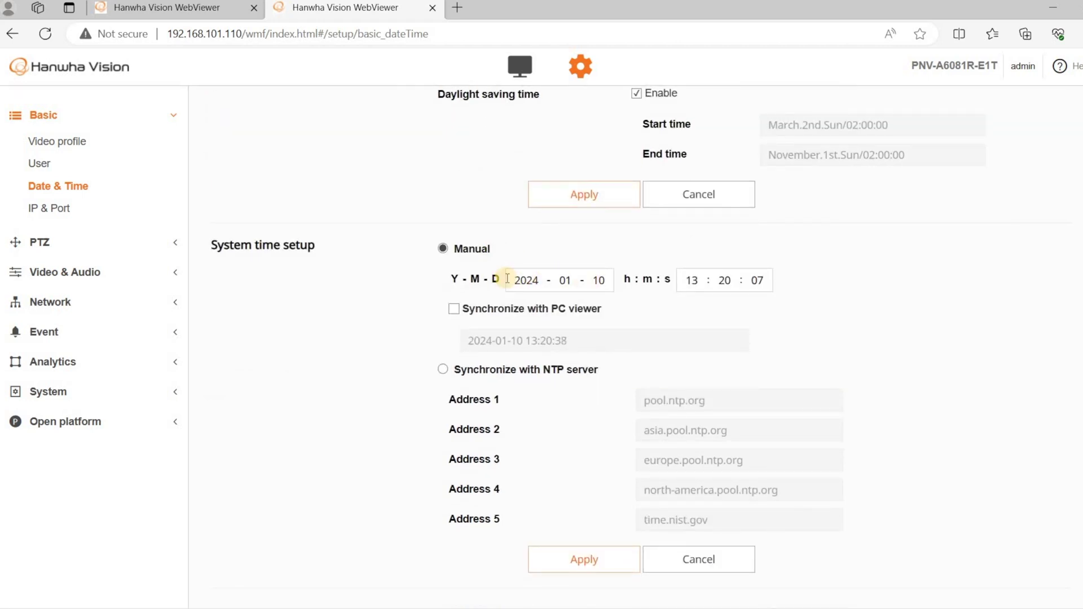
{"action": "scroll", "coordinate": [514, 289], "scroll_direction": "down", "scroll_amount": 1}
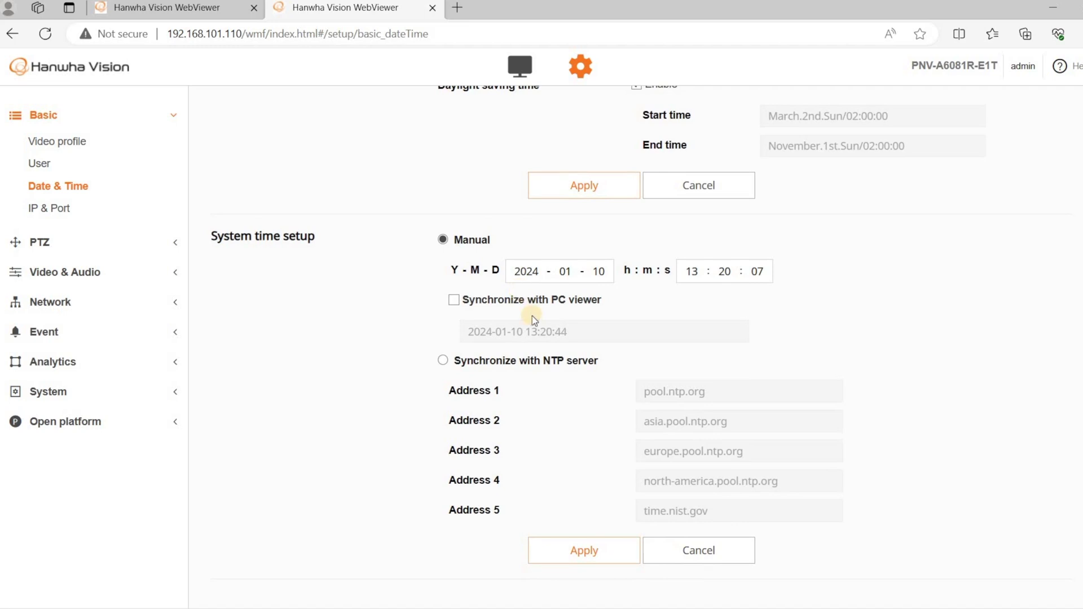
{"action": "left_click", "coordinate": [594, 544]}
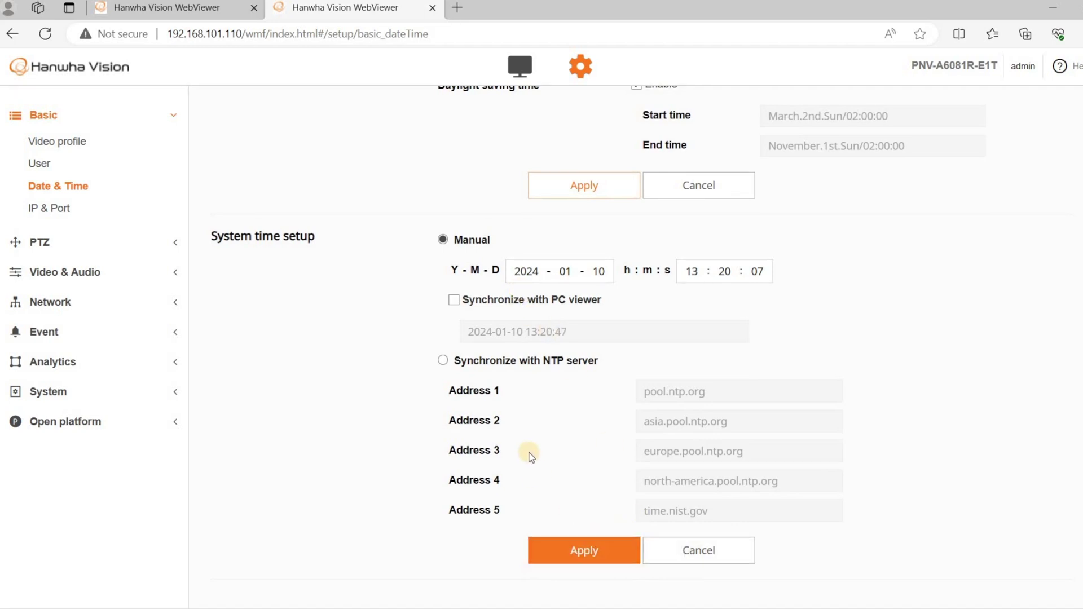
{"action": "left_click", "coordinate": [505, 373]}
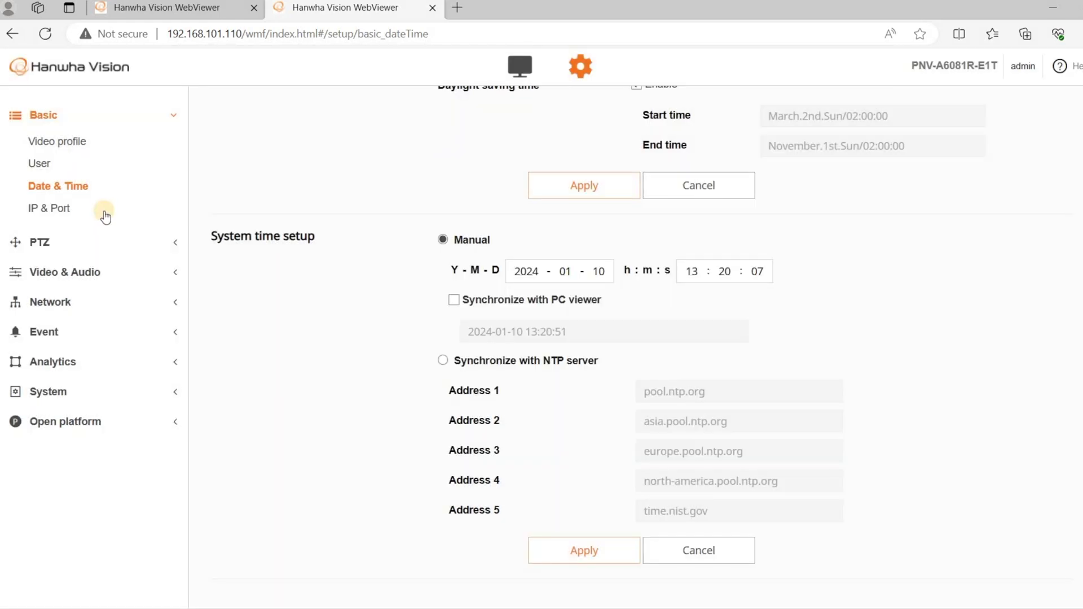
{"action": "left_click", "coordinate": [98, 208]}
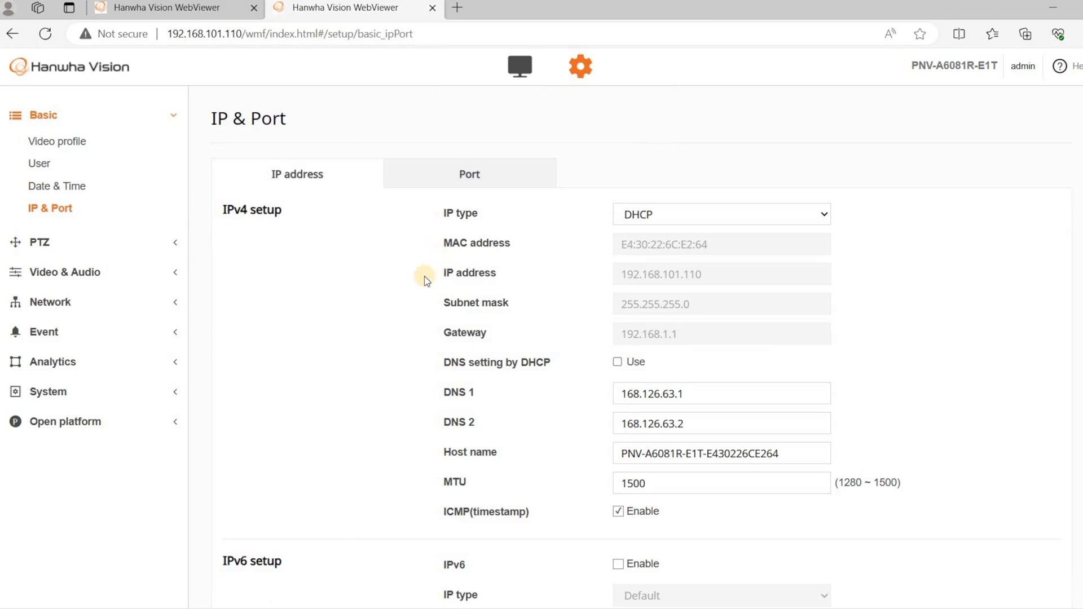
Scroll through the DHCP IPv4 and disabled IPv6 settings, then expand the PTZ sidebar group
{"action": "scroll", "coordinate": [424, 277], "scroll_direction": "down", "scroll_amount": 3}
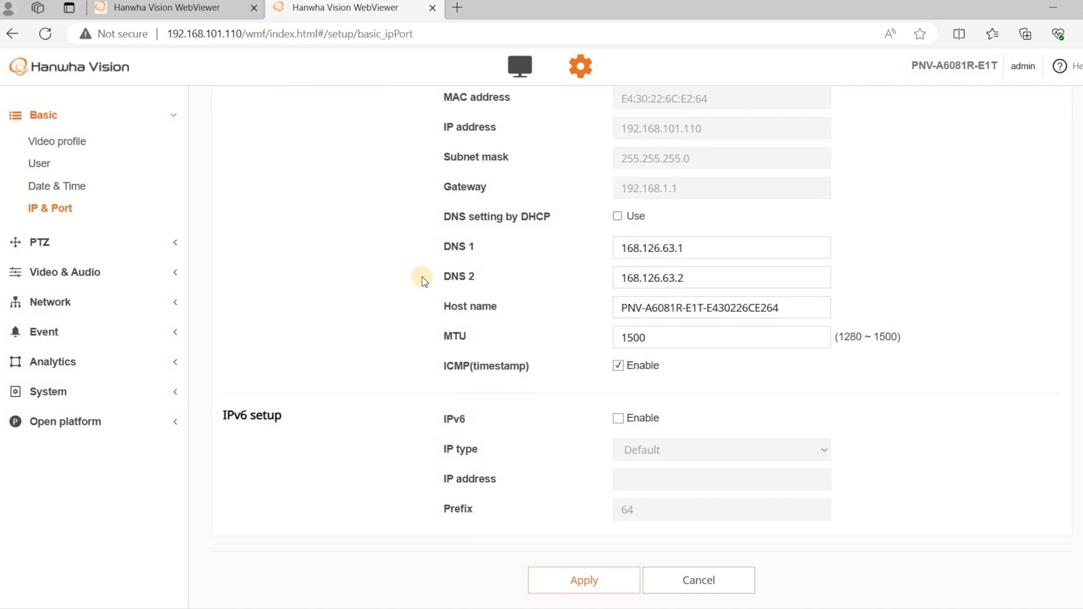
{"action": "scroll", "coordinate": [397, 317], "scroll_direction": "up", "scroll_amount": 2}
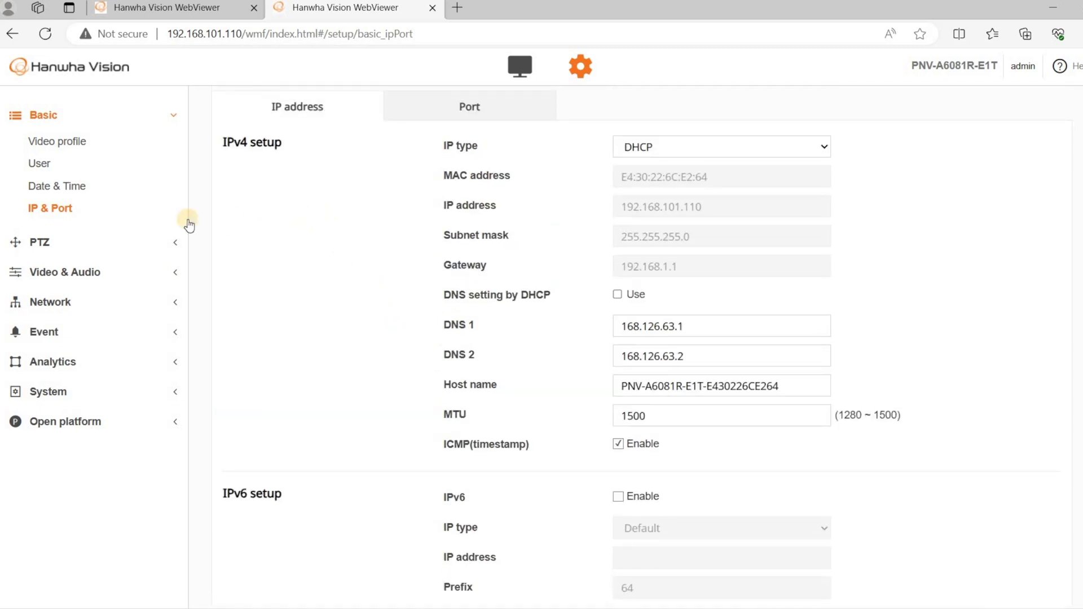
{"action": "left_click", "coordinate": [172, 246]}
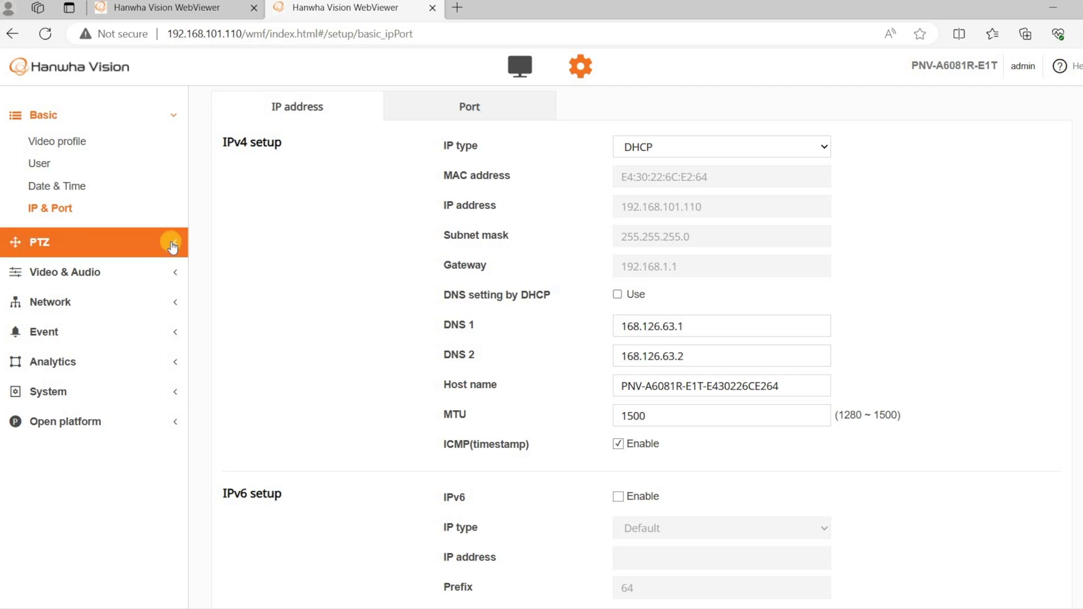
{"action": "left_click", "coordinate": [157, 234]}
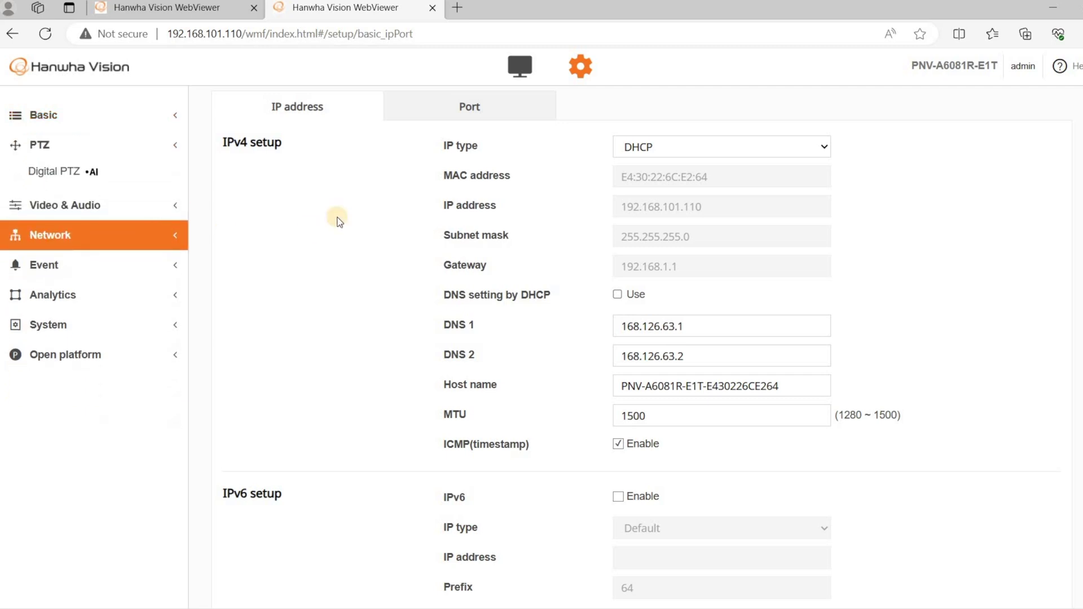
View the Digital PTZ presets with Person and Vehicle enabled, then expand Video & Audio
{"action": "left_click", "coordinate": [162, 181]}
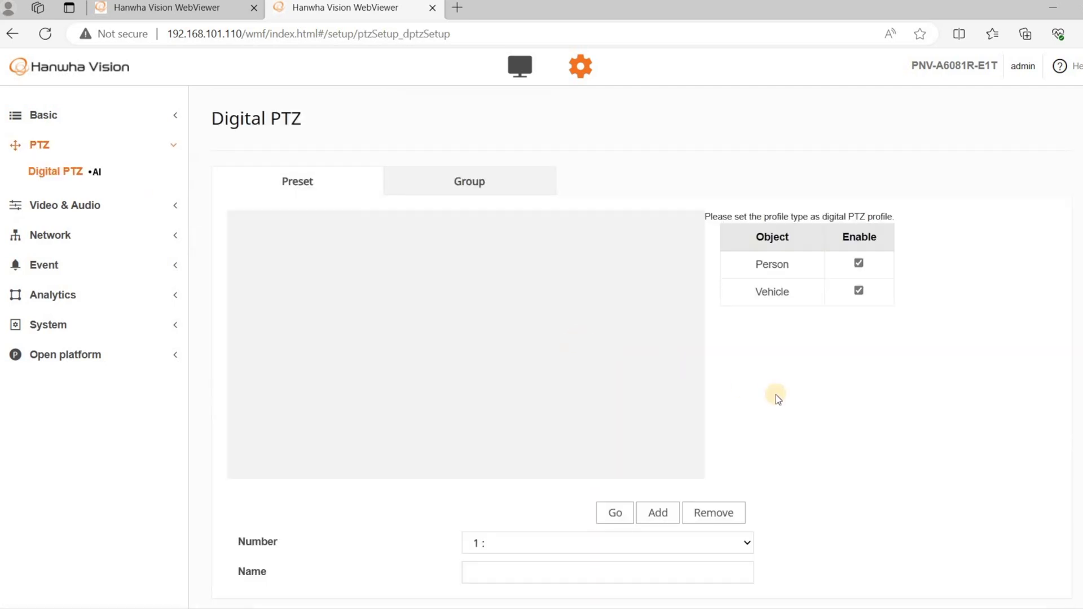
{"action": "scroll", "coordinate": [775, 397], "scroll_direction": "down", "scroll_amount": 1}
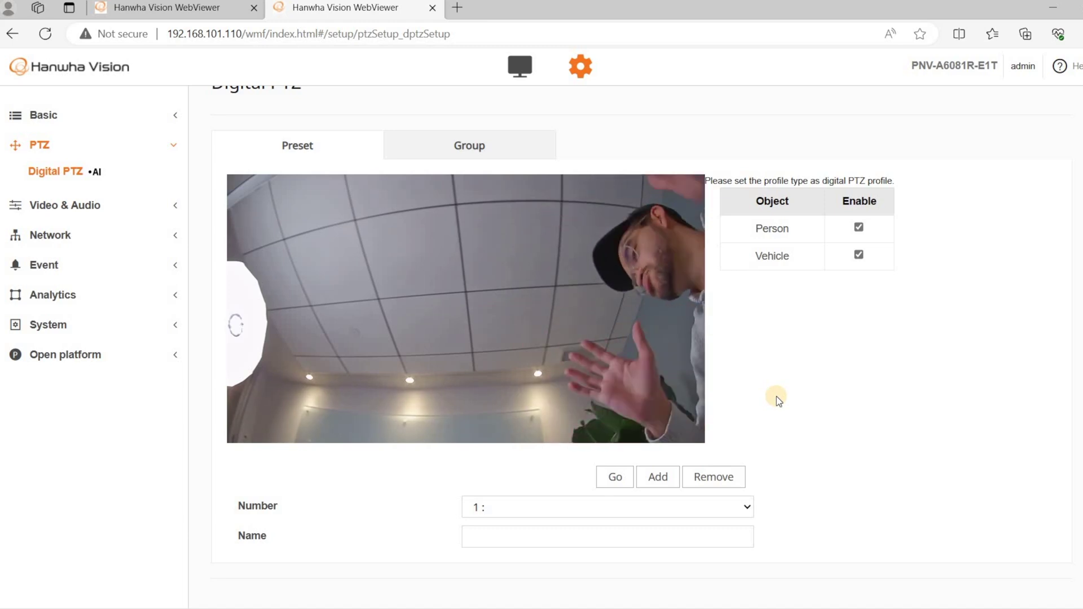
{"action": "left_click", "coordinate": [141, 213]}
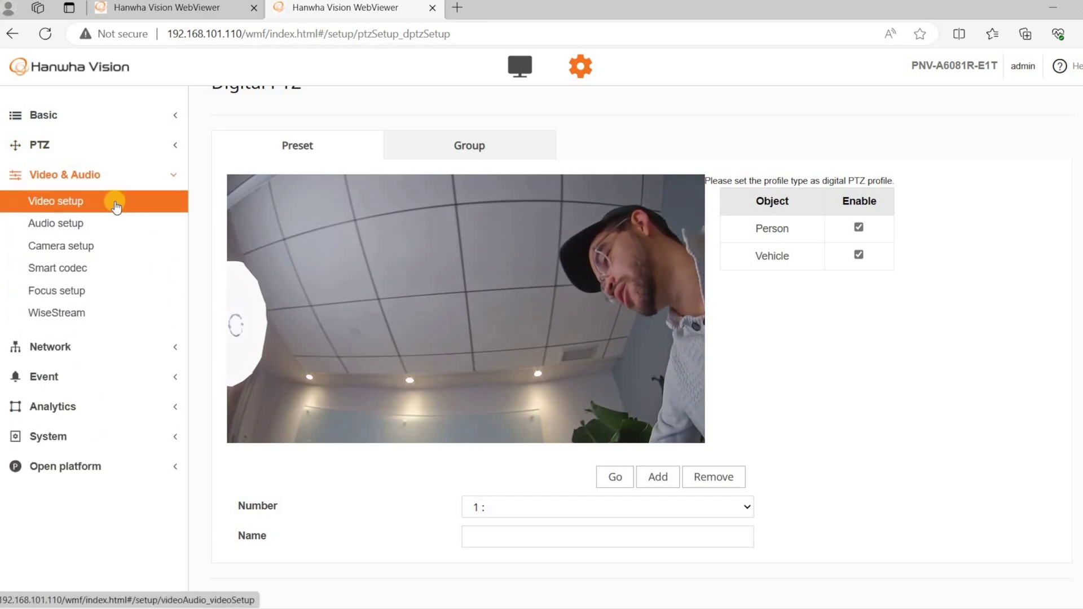
Scroll through Video setup's privacy area and rotation options, then view Audio setup and Camera setup
{"action": "left_click", "coordinate": [115, 206]}
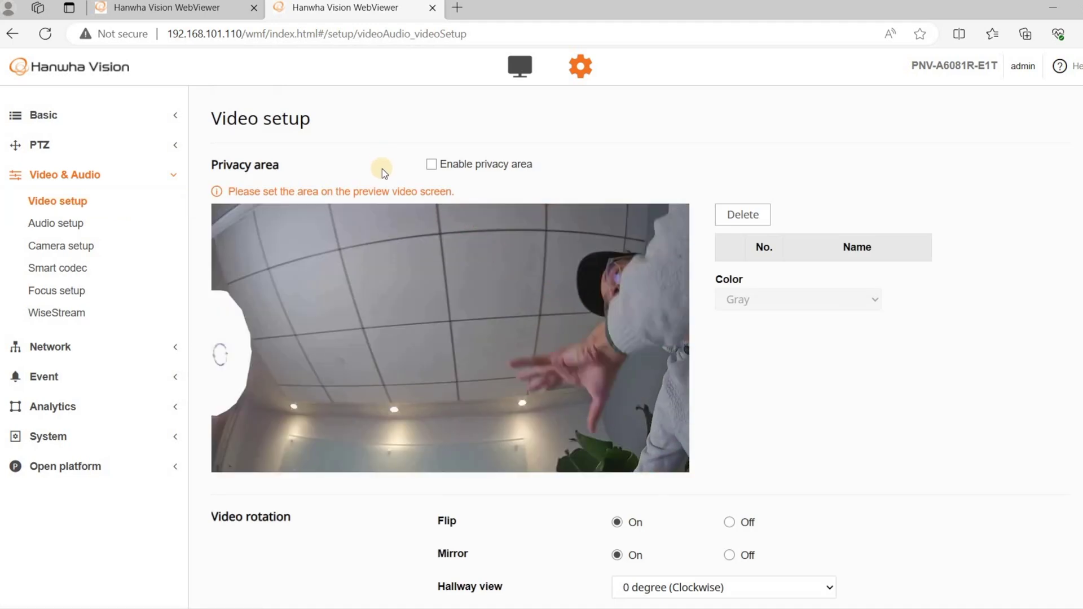
{"action": "scroll", "coordinate": [381, 168], "scroll_direction": "down", "scroll_amount": 1}
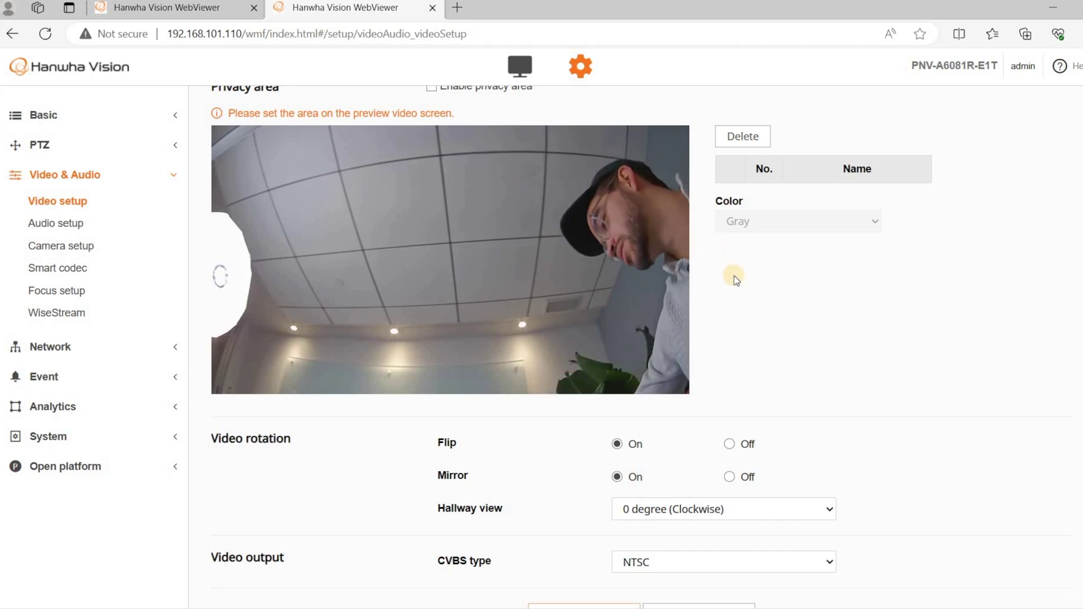
{"action": "scroll", "coordinate": [781, 304], "scroll_direction": "down", "scroll_amount": 1}
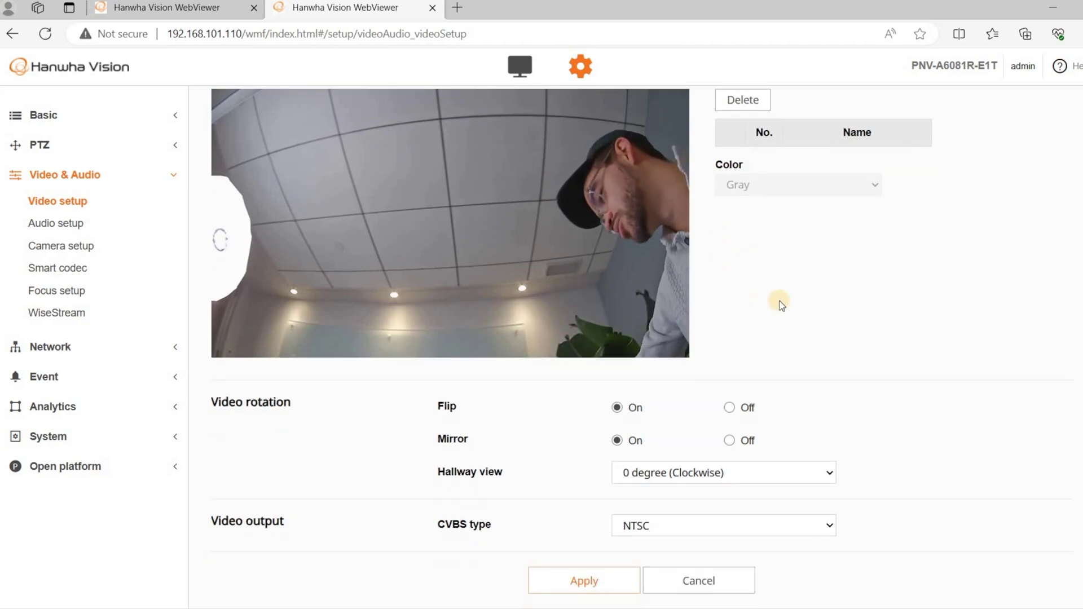
{"action": "left_click", "coordinate": [86, 224]}
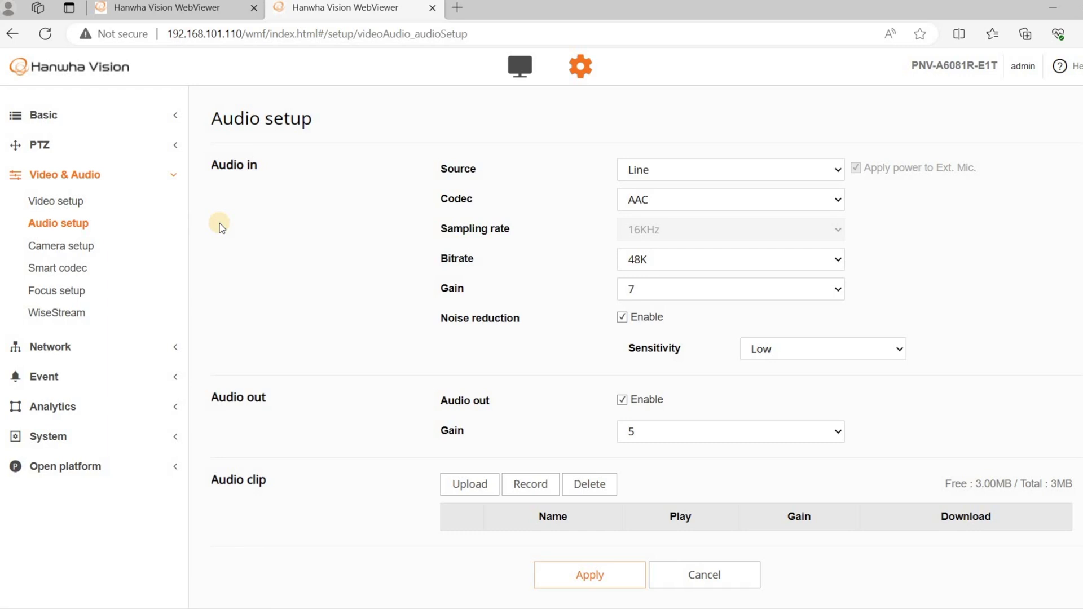
{"action": "left_click", "coordinate": [116, 247]}
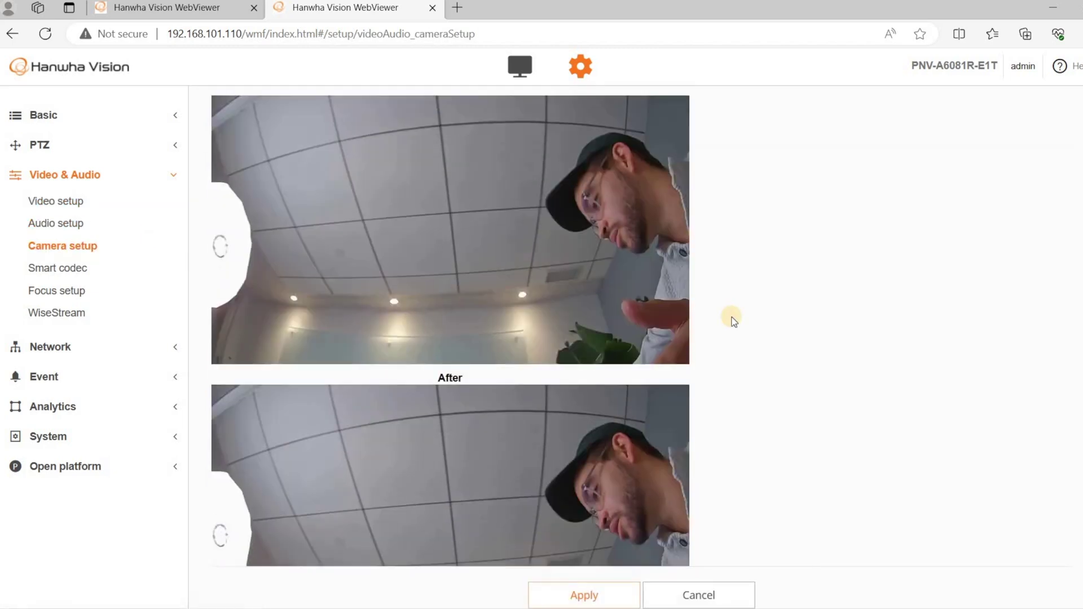
Review the Heater and IR camera settings, including the IR Mode dropdown options
{"action": "scroll", "coordinate": [732, 317], "scroll_direction": "down", "scroll_amount": 4}
{"action": "scroll", "coordinate": [723, 290], "scroll_direction": "up", "scroll_amount": 1}
{"action": "scroll", "coordinate": [725, 292], "scroll_direction": "up", "scroll_amount": 1}
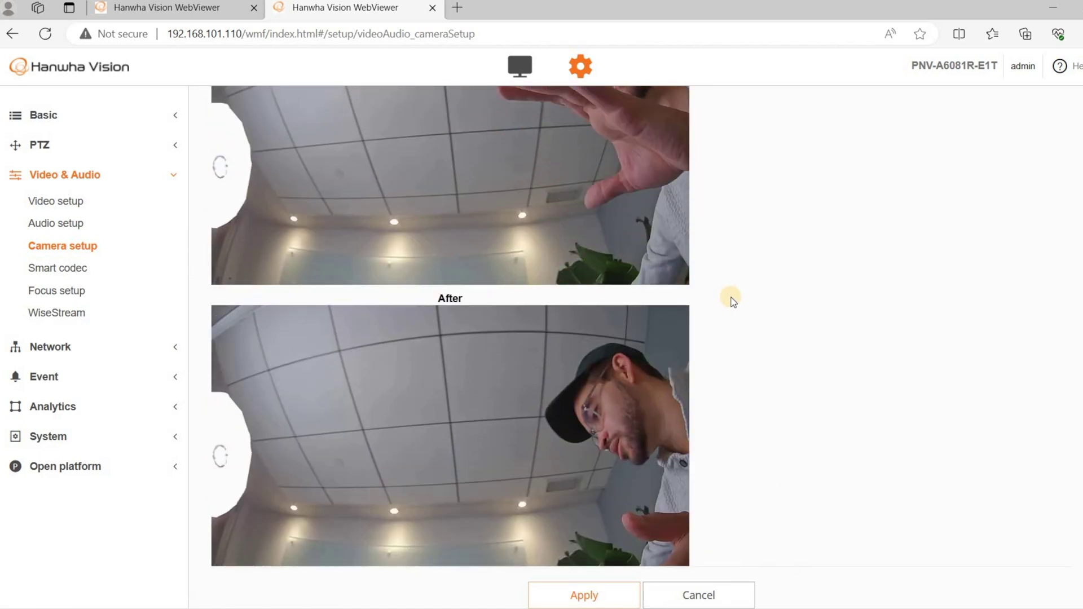
{"action": "scroll", "coordinate": [732, 302], "scroll_direction": "down", "scroll_amount": 1}
{"action": "scroll", "coordinate": [730, 299], "scroll_direction": "down", "scroll_amount": 4}
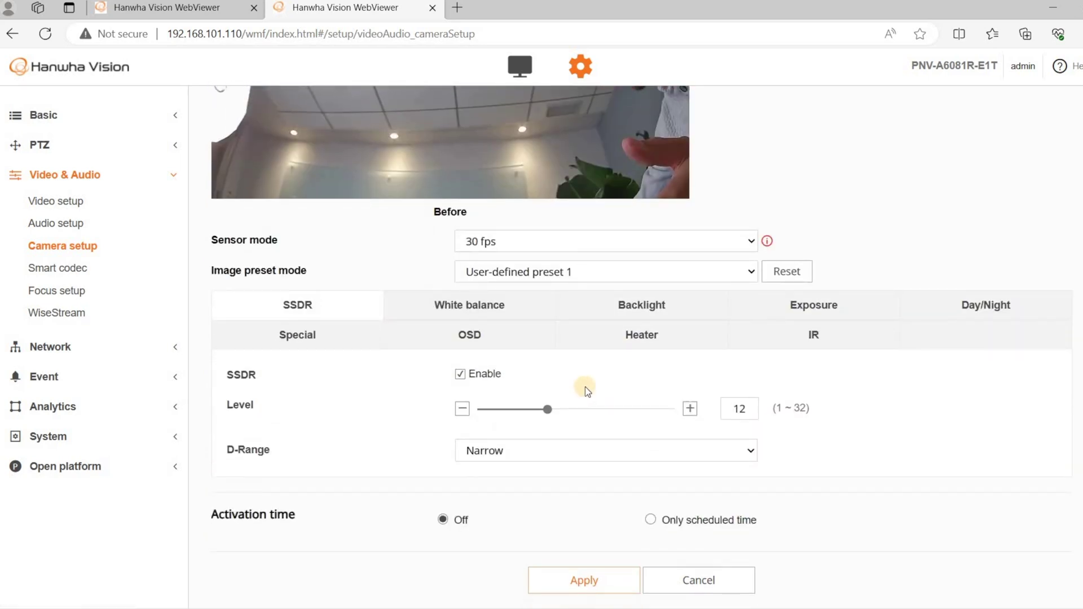
{"action": "left_click", "coordinate": [639, 339]}
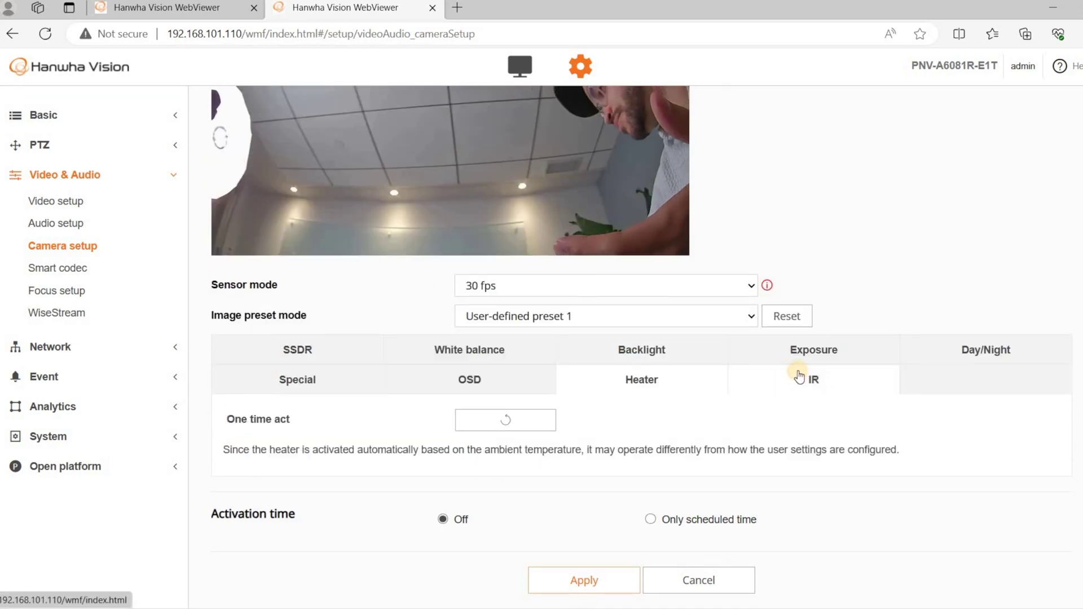
{"action": "left_click", "coordinate": [799, 377]}
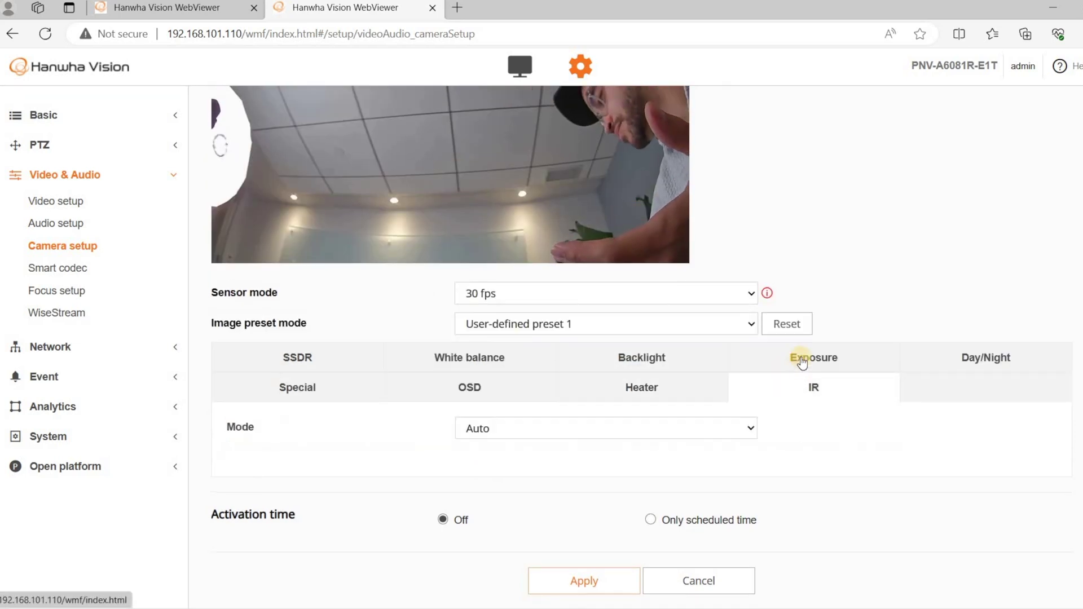
{"action": "left_click", "coordinate": [714, 435]}
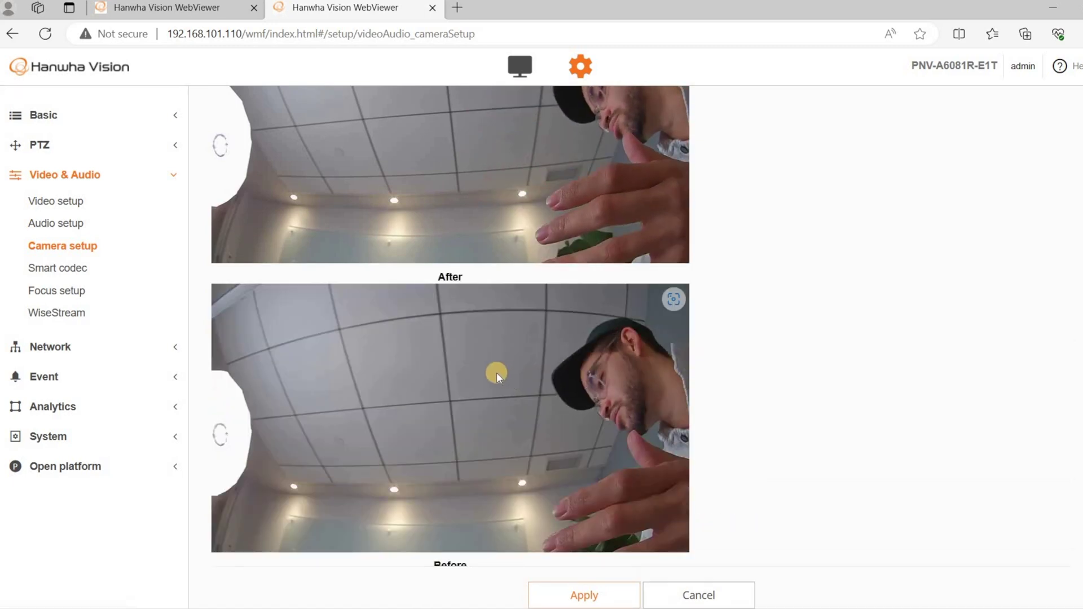
Check the White balance, Backlight and Exposure brightness and shutter settings, then open Smart codec
{"action": "scroll", "coordinate": [497, 372], "scroll_direction": "down", "scroll_amount": 5}
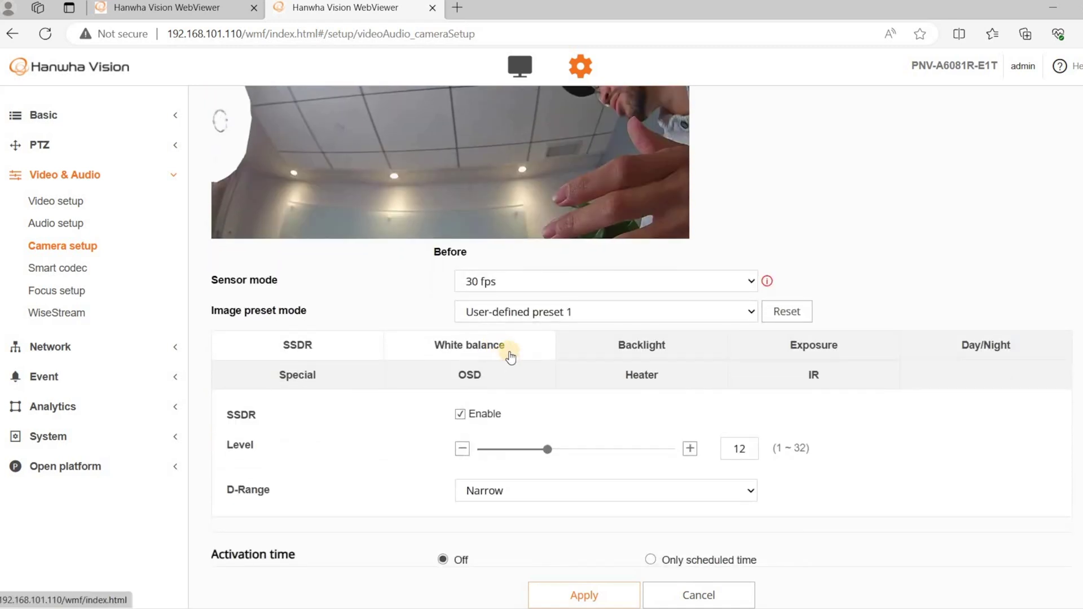
{"action": "left_click", "coordinate": [510, 353]}
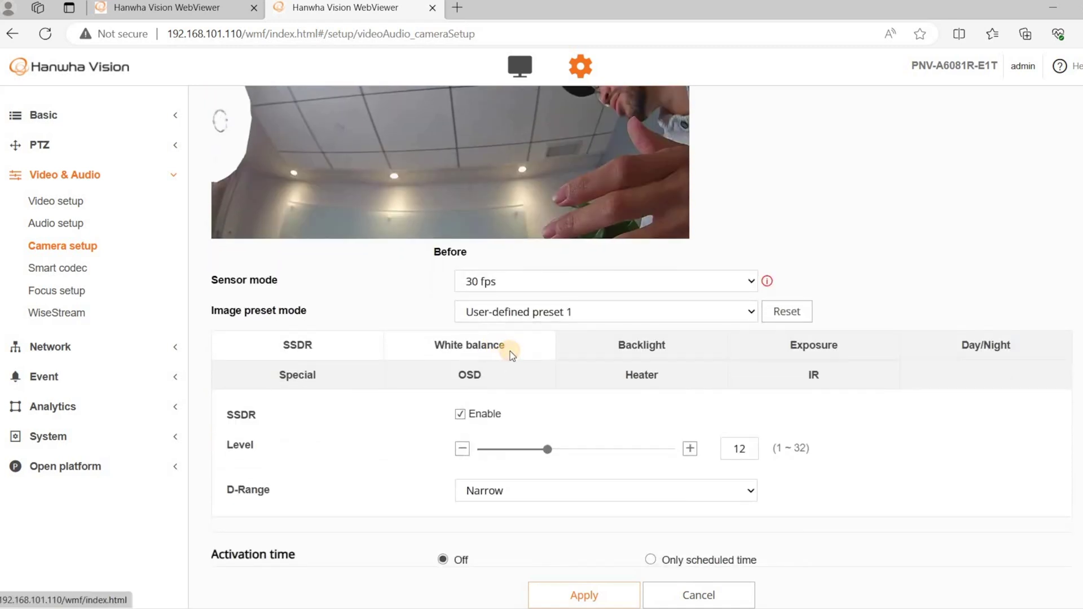
{"action": "left_click", "coordinate": [612, 354]}
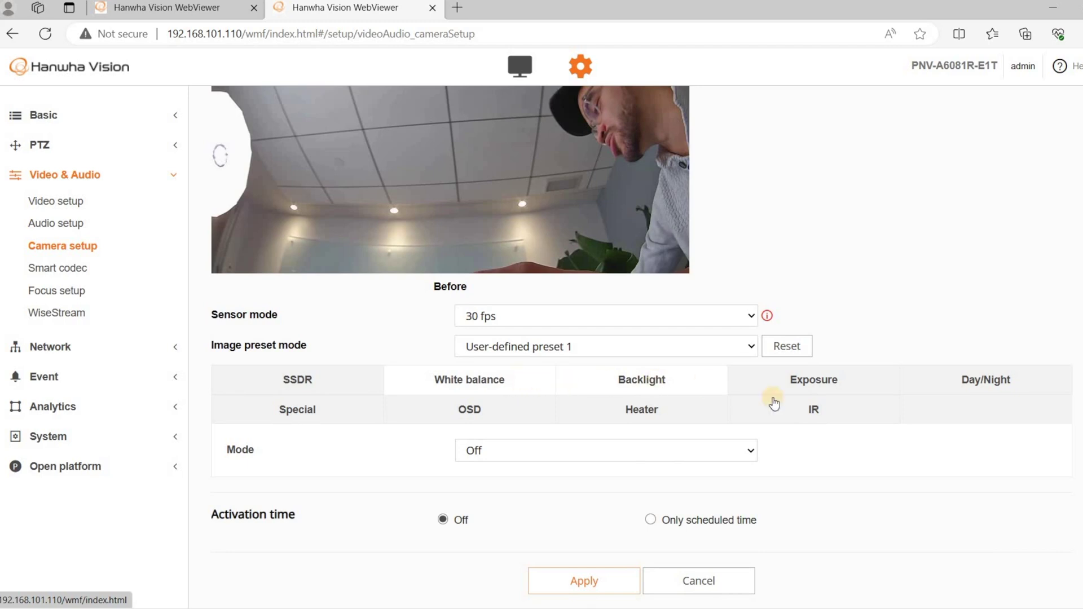
{"action": "left_click", "coordinate": [792, 385]}
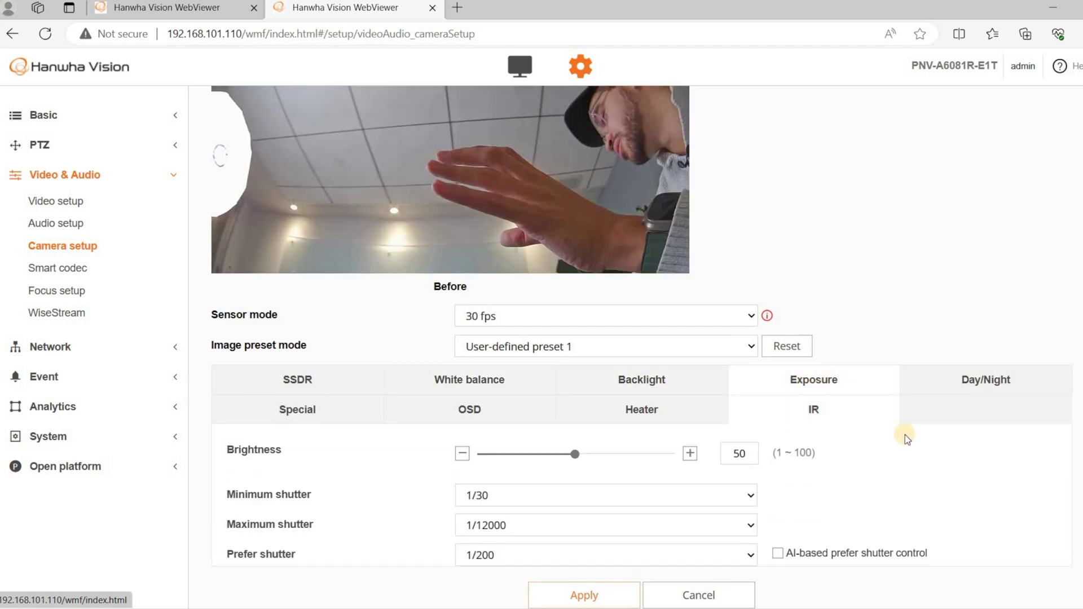
{"action": "scroll", "coordinate": [906, 432], "scroll_direction": "down", "scroll_amount": 2}
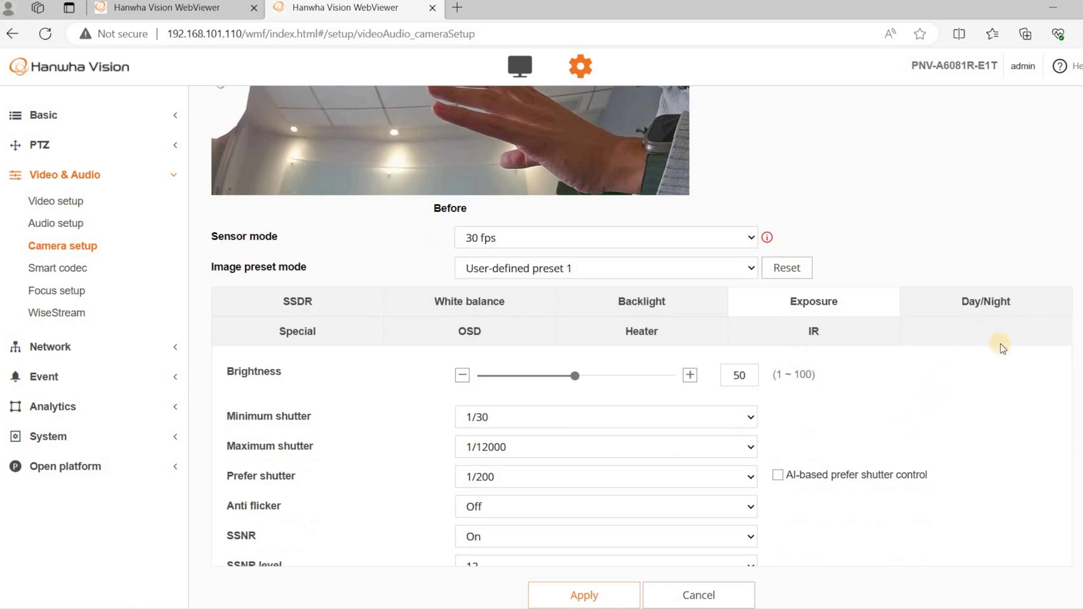
{"action": "left_click", "coordinate": [107, 270]}
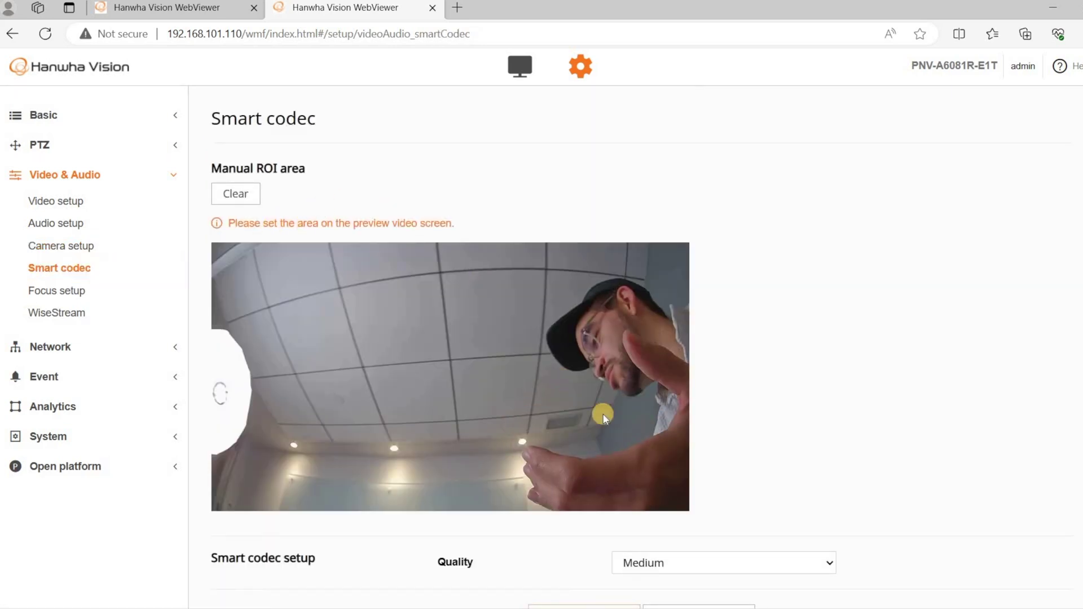
Review the Smart codec Quality options and keep Quality at Medium
{"action": "scroll", "coordinate": [603, 416], "scroll_direction": "down", "scroll_amount": 1}
{"action": "left_click", "coordinate": [696, 525]}
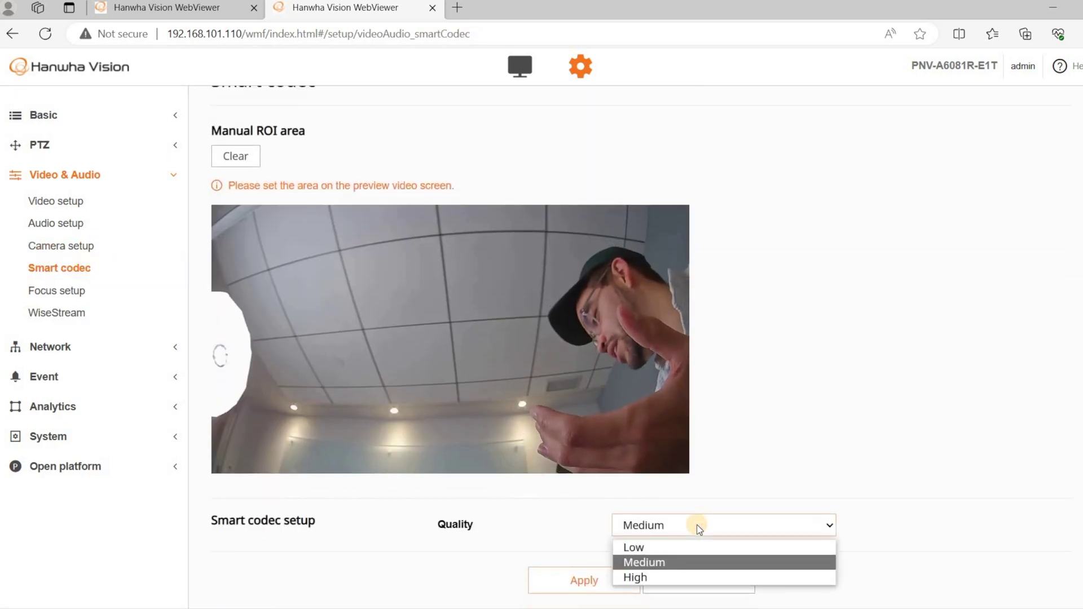
{"action": "left_click", "coordinate": [607, 384]}
{"action": "scroll", "coordinate": [524, 295], "scroll_direction": "up", "scroll_amount": 1}
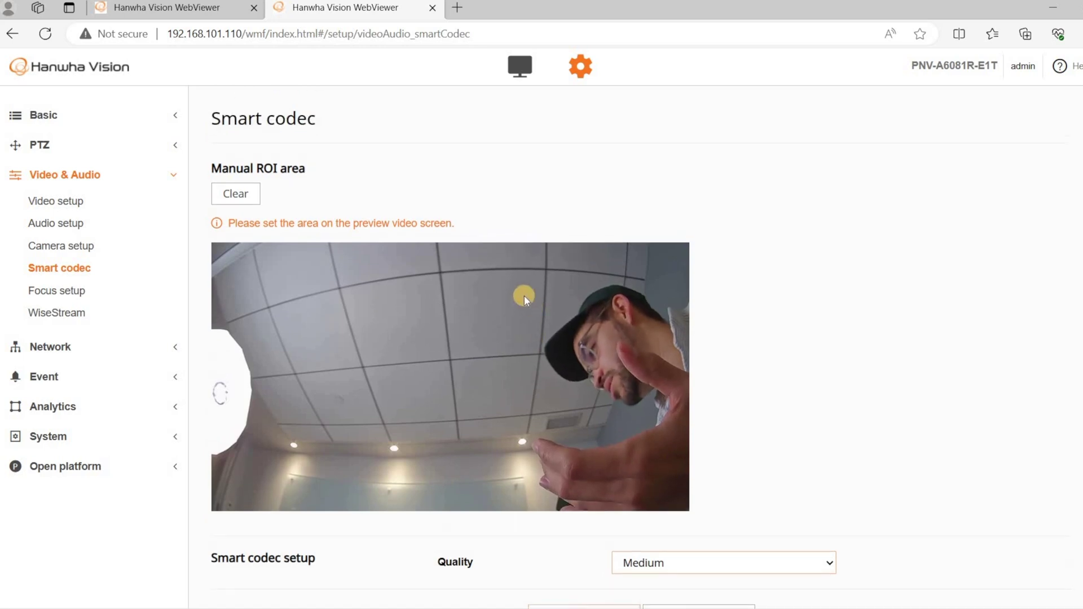
{"action": "left_click", "coordinate": [71, 246]}
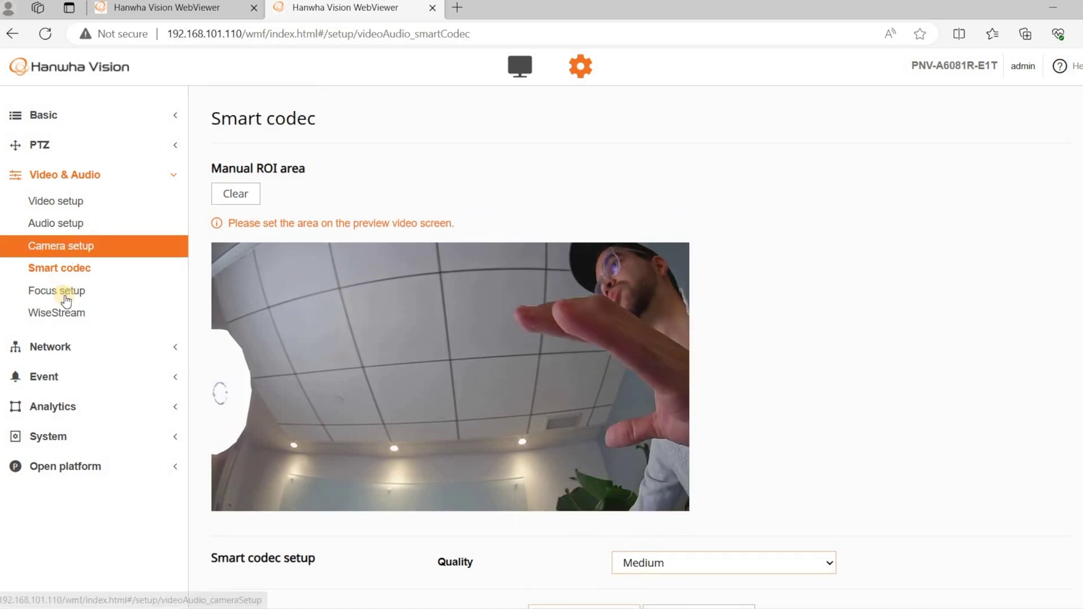
View the Focus setup page and its quick focus controls, then go to WiseStream
{"action": "left_click", "coordinate": [63, 292]}
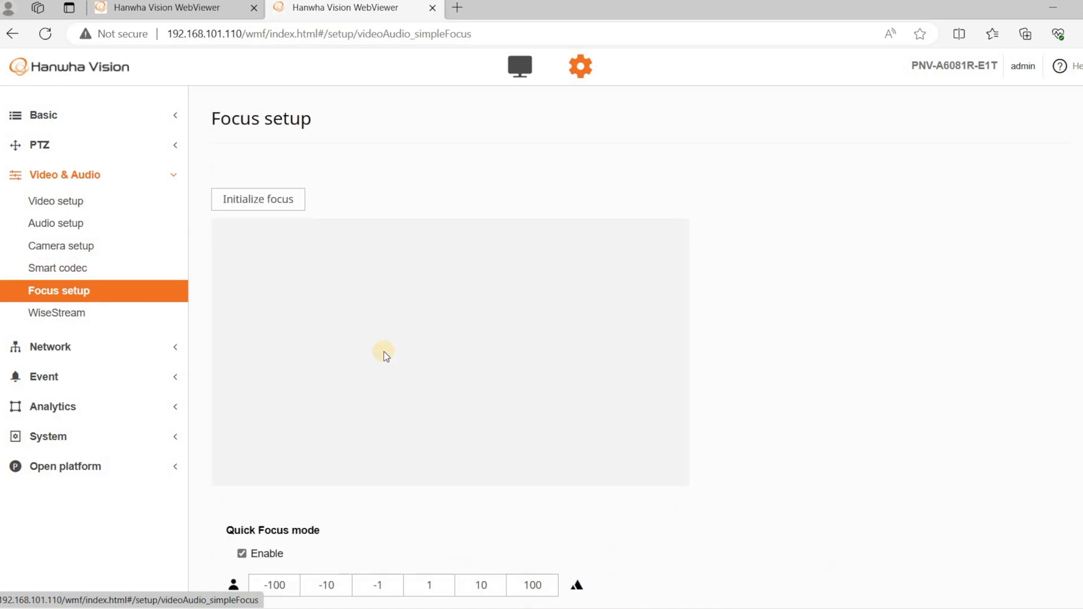
{"action": "scroll", "coordinate": [755, 372], "scroll_direction": "down", "scroll_amount": 2}
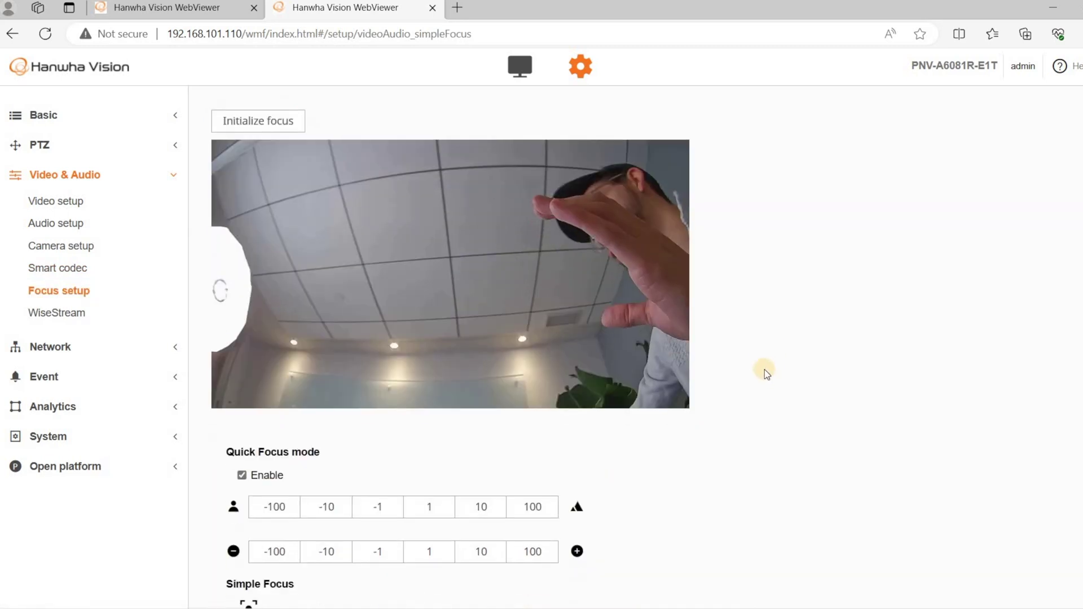
{"action": "scroll", "coordinate": [764, 370], "scroll_direction": "down", "scroll_amount": 1}
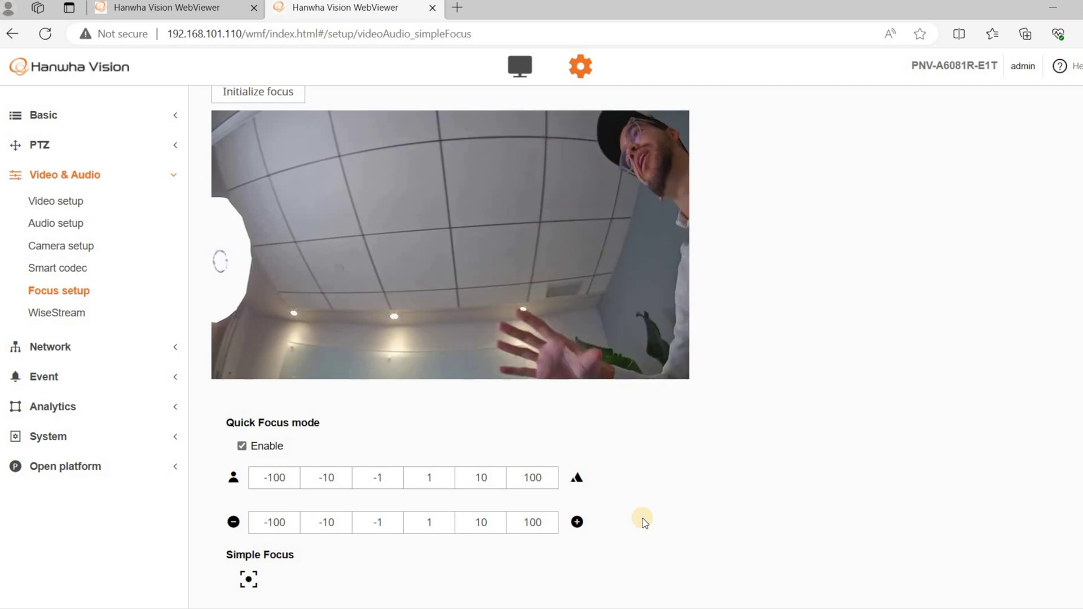
{"action": "left_click", "coordinate": [57, 313]}
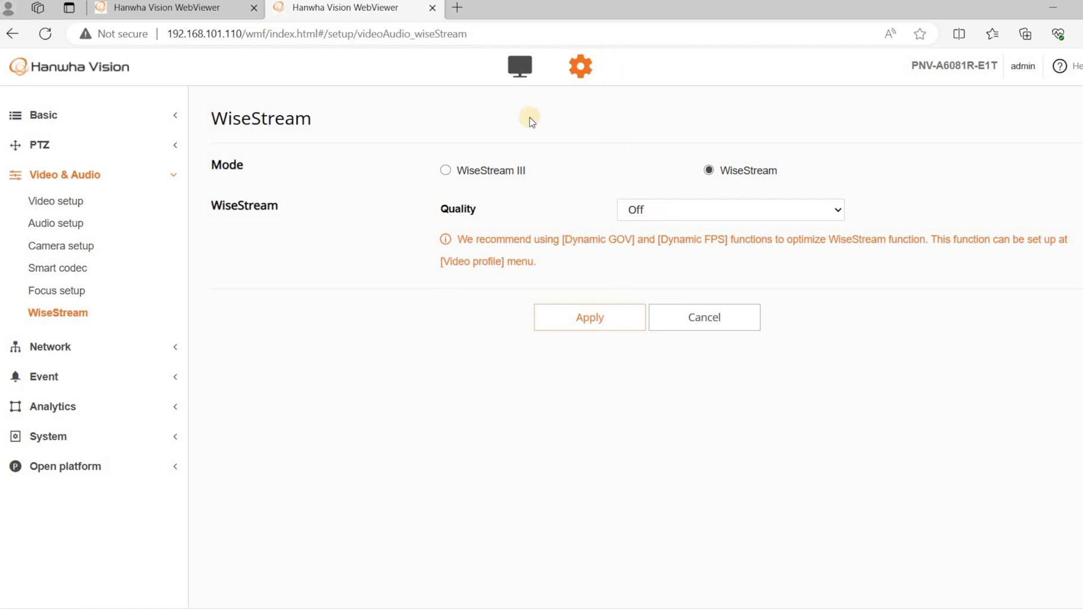
Switch WiseStream to WiseStream III mode, apply and confirm it, then open Network > DDNS
{"action": "left_click", "coordinate": [445, 170]}
{"action": "left_click", "coordinate": [571, 316]}
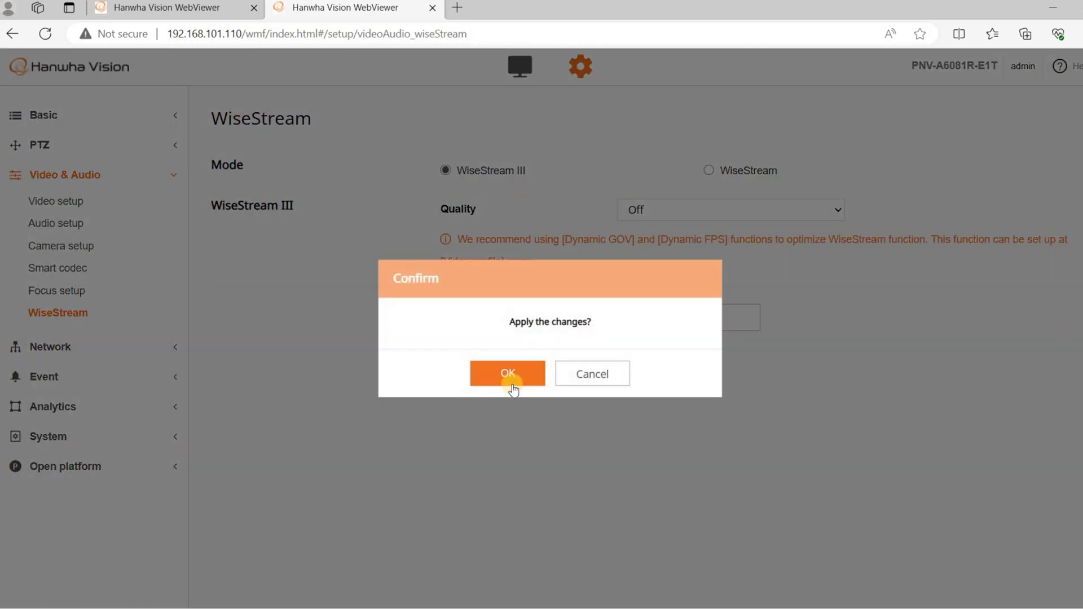
{"action": "left_click", "coordinate": [512, 382]}
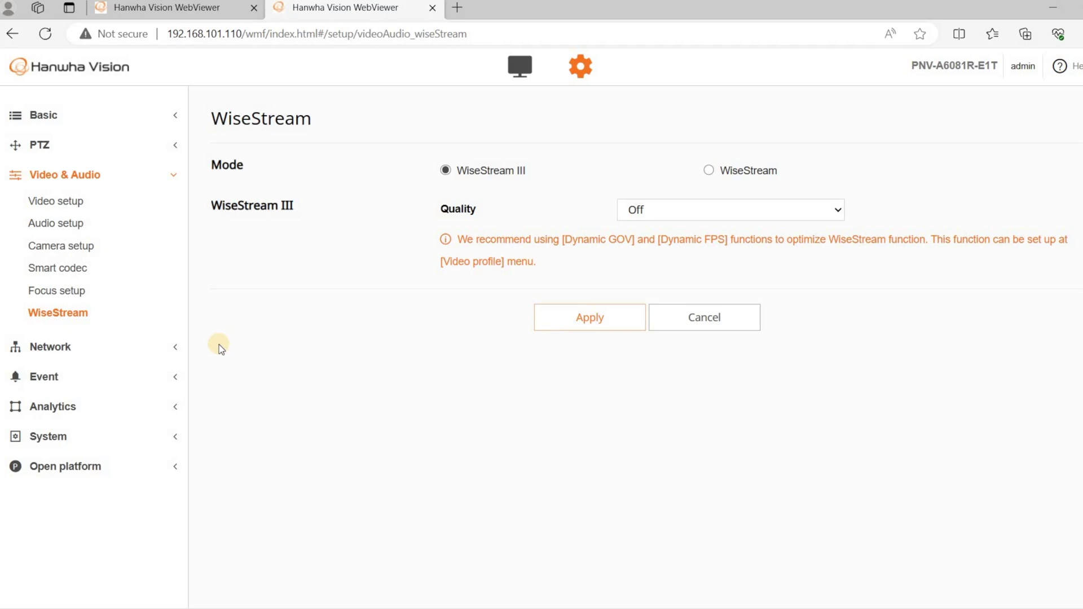
{"action": "left_click", "coordinate": [173, 346]}
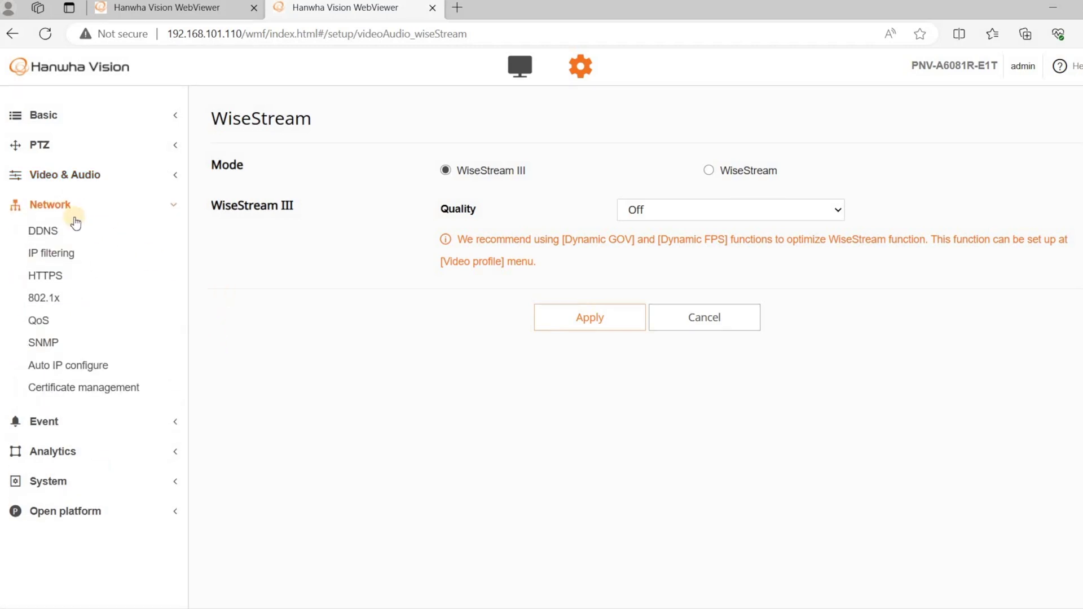
{"action": "left_click", "coordinate": [68, 230]}
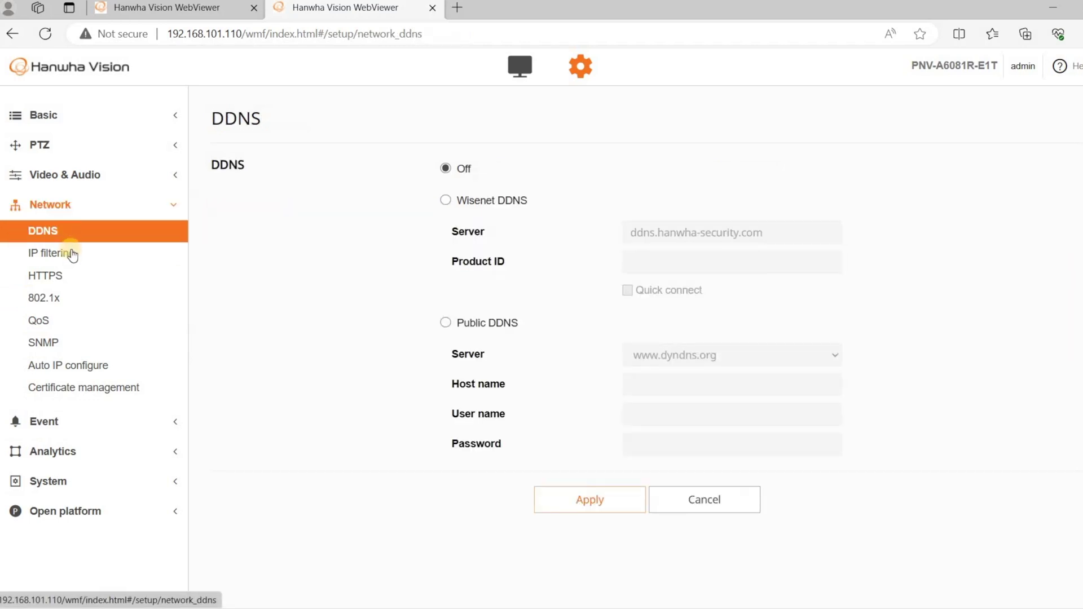
Browse the IP filtering and HTTPS pages, then open Event > Handover with its empty receiver list
{"action": "left_click", "coordinate": [71, 254]}
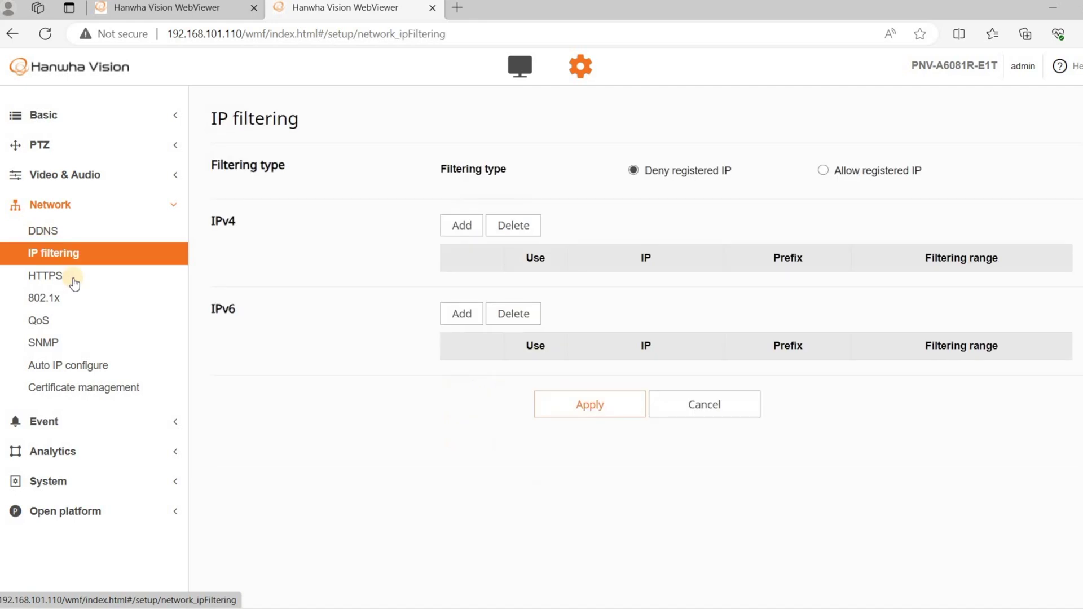
{"action": "left_click", "coordinate": [73, 278]}
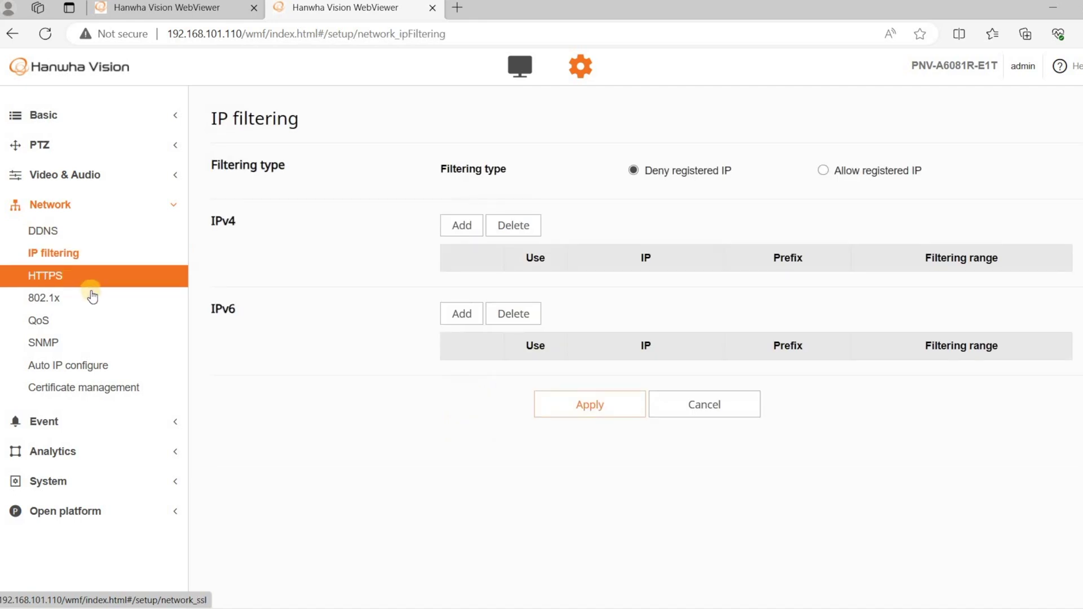
{"action": "left_click", "coordinate": [146, 428]}
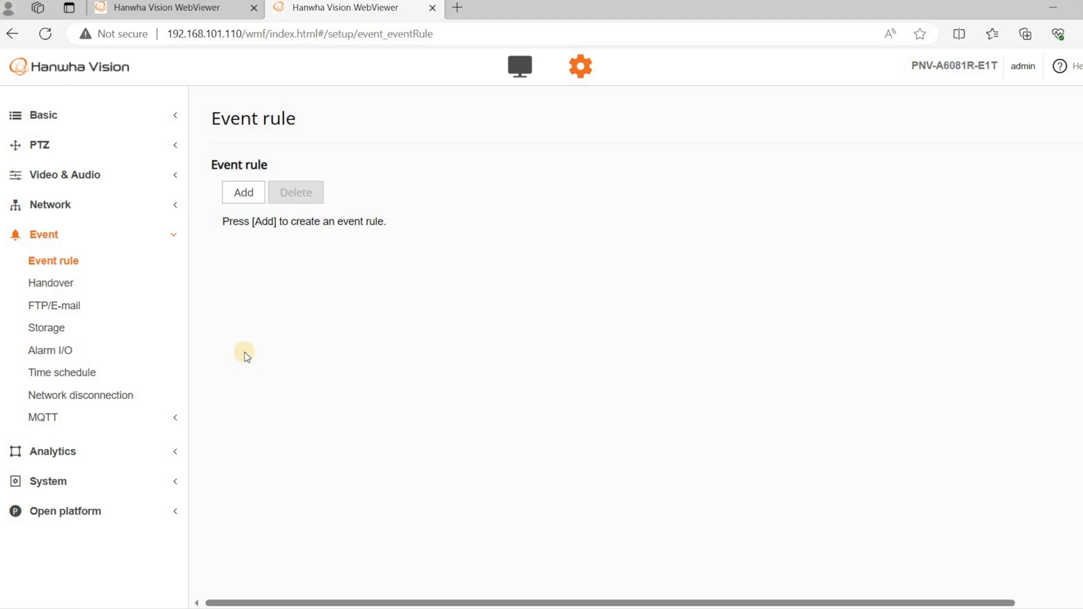
{"action": "left_click", "coordinate": [108, 285]}
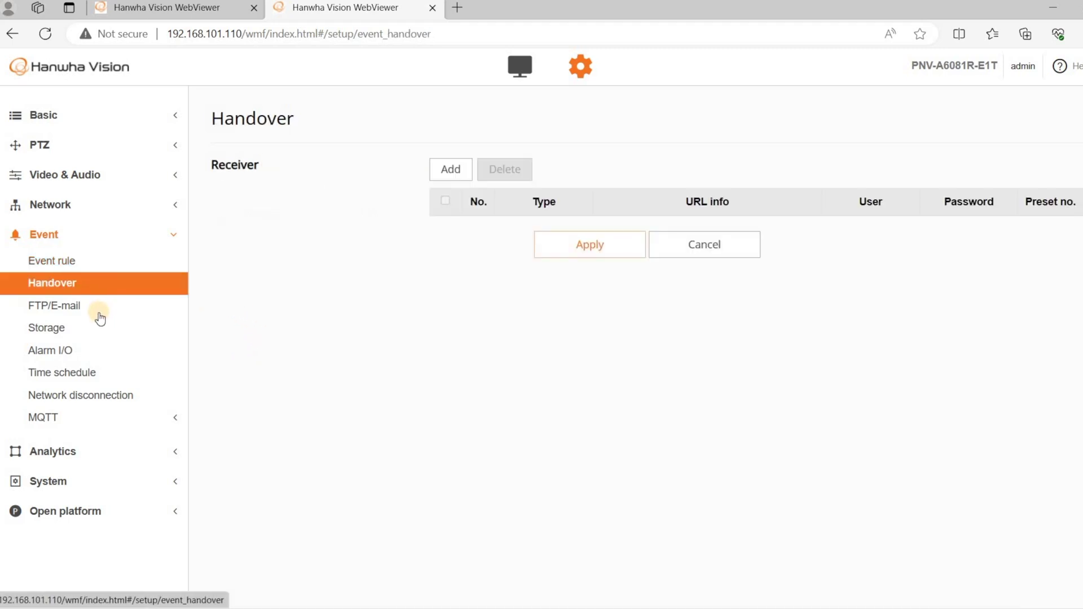
Open the Storage page showing the 953.8GB SSD with two ext4 partitions
{"action": "left_click", "coordinate": [212, 326]}
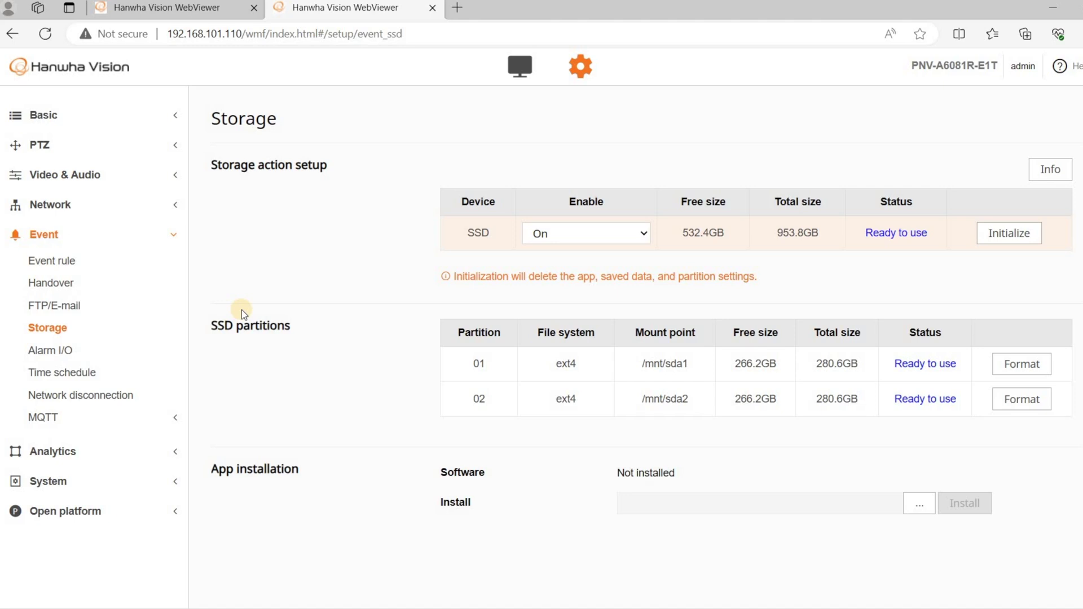
View the Alarm I/O and Time schedule pages, then expand Analytics and open Motion detection
{"action": "left_click", "coordinate": [150, 356]}
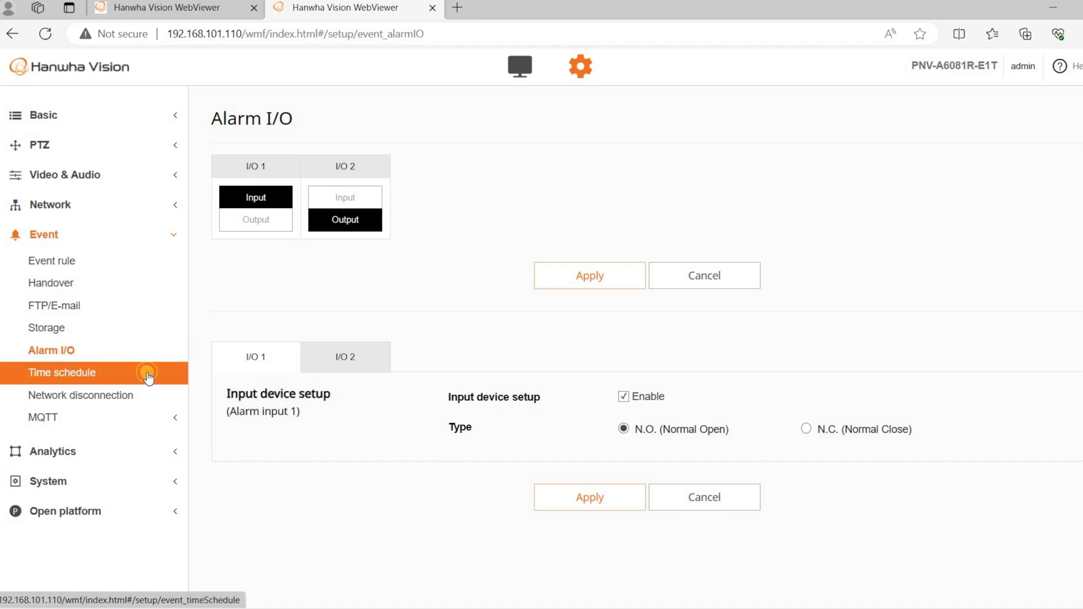
{"action": "left_click", "coordinate": [62, 372]}
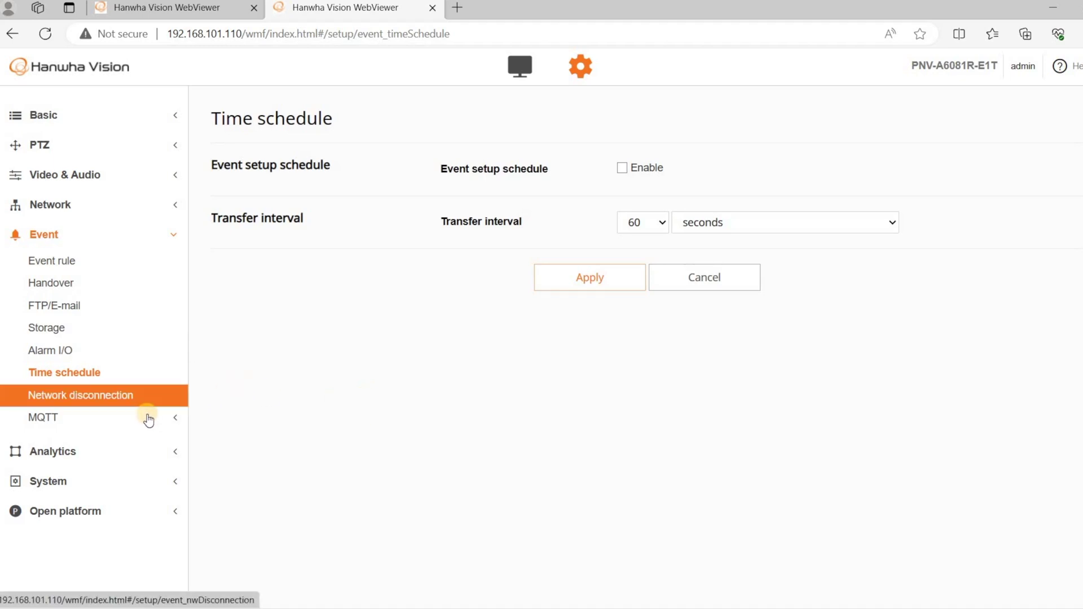
{"action": "left_click", "coordinate": [146, 451]}
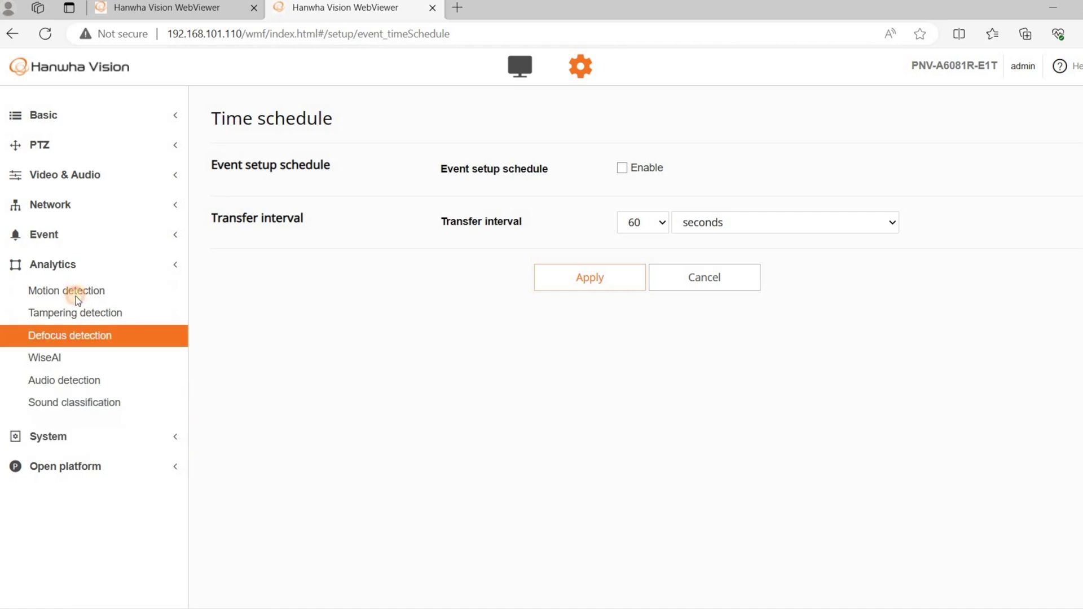
{"action": "left_click", "coordinate": [77, 291]}
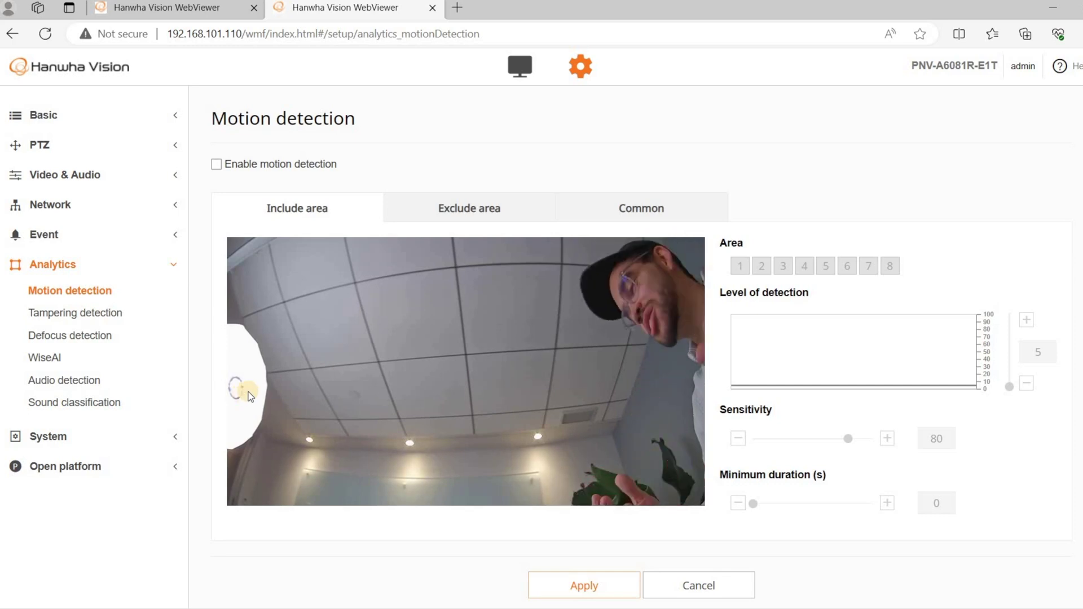
Tick Enable motion detection and confirm saving the change
{"action": "left_click", "coordinate": [216, 164]}
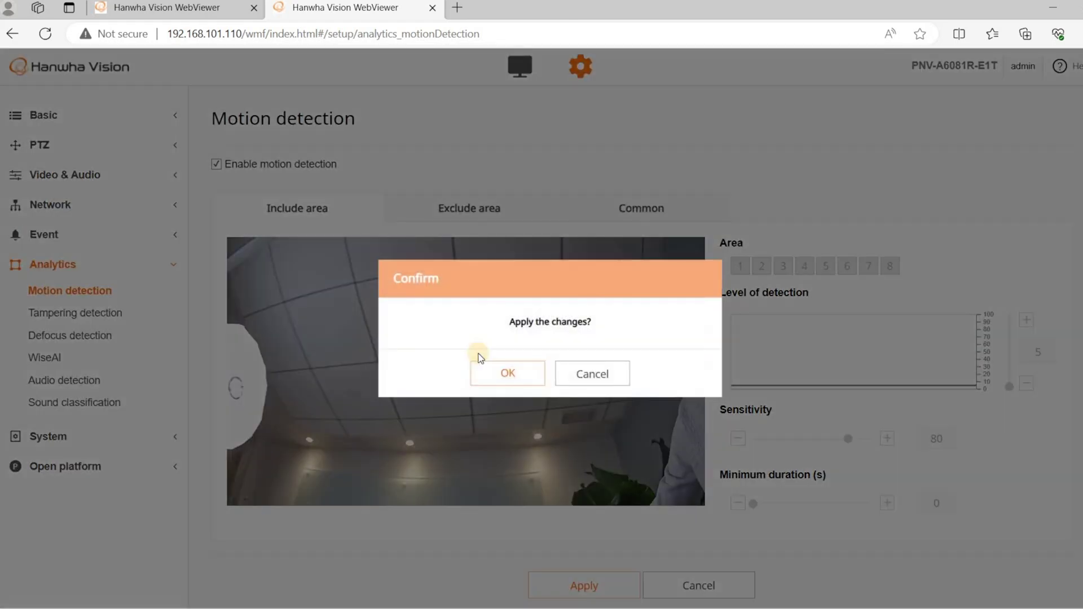
{"action": "left_click", "coordinate": [512, 373]}
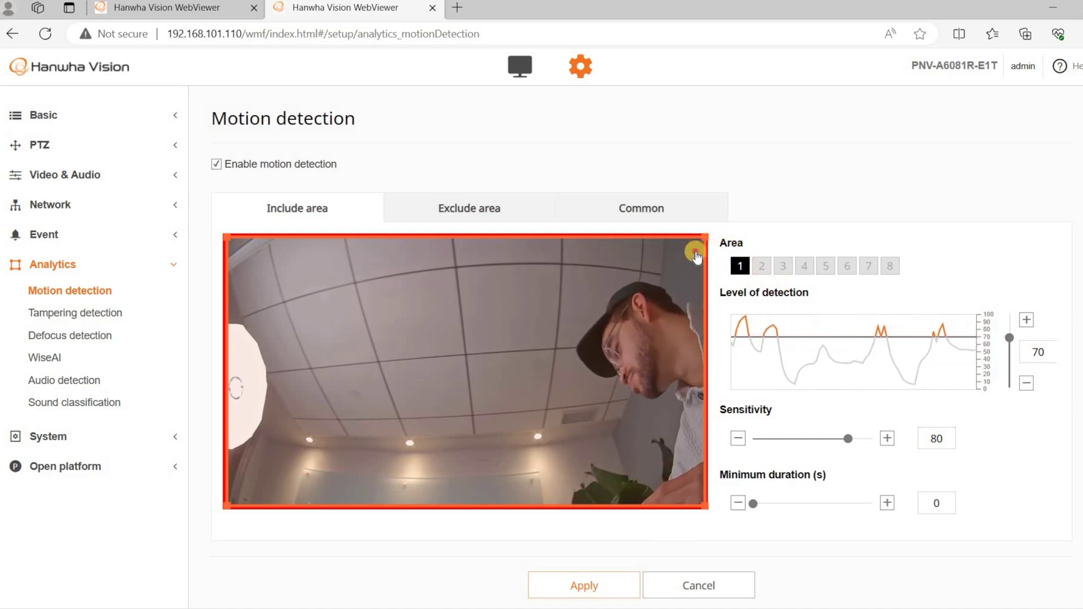
Drag area 1's corners inward into a four-sided zone on the left ceiling, then view Exclude area
{"action": "mouse_move", "coordinate": [622, 278]}
{"action": "left_mouse_down"}
{"action": "mouse_move", "coordinate": [527, 322]}
{"action": "mouse_move", "coordinate": [675, 488]}
{"action": "left_mouse_up"}
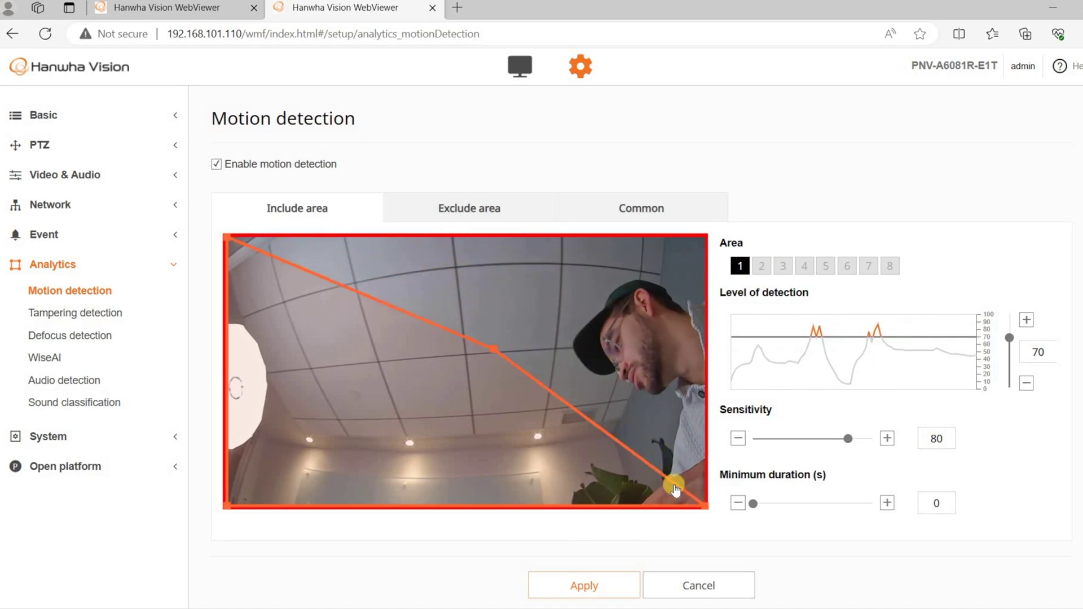
{"action": "left_click_drag", "start_coordinate": [527, 456], "coordinate": [469, 443]}
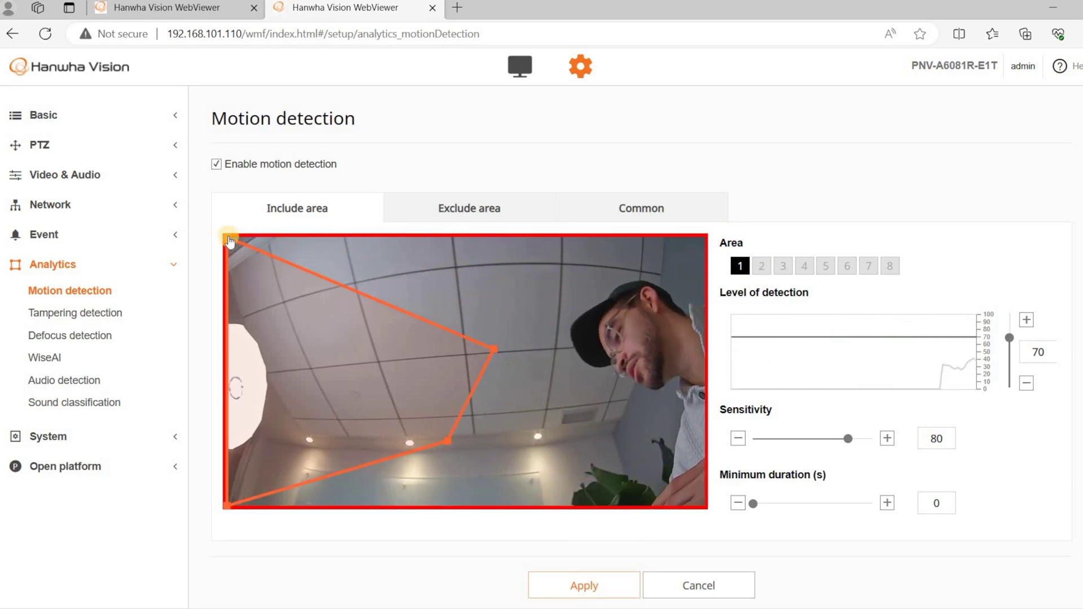
{"action": "left_click_drag", "start_coordinate": [299, 317], "coordinate": [299, 315]}
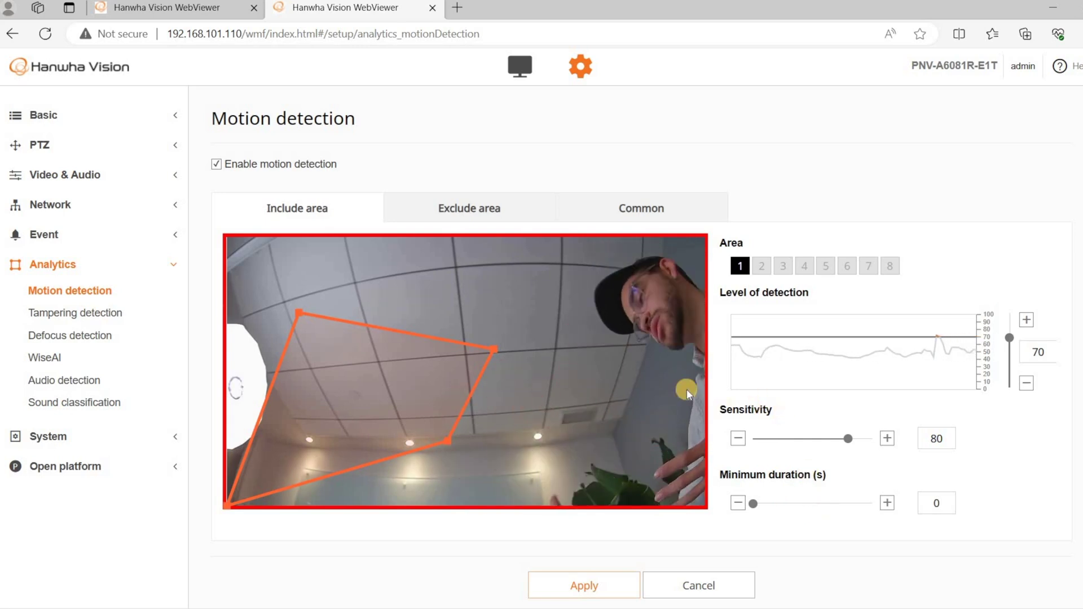
{"action": "scroll", "coordinate": [668, 496], "scroll_direction": "down", "scroll_amount": 1}
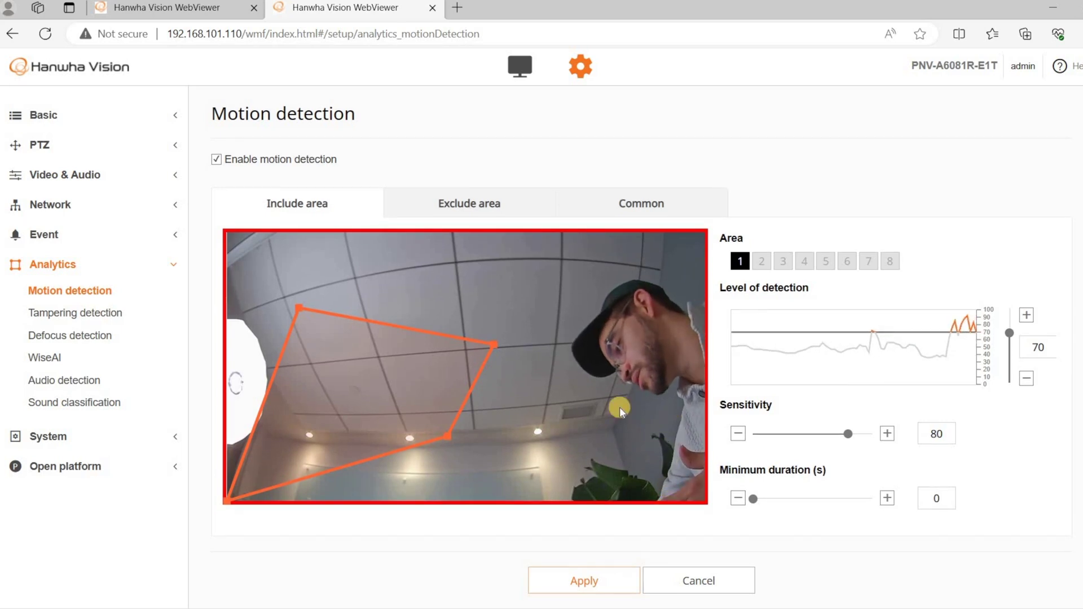
{"action": "left_click", "coordinate": [492, 209]}
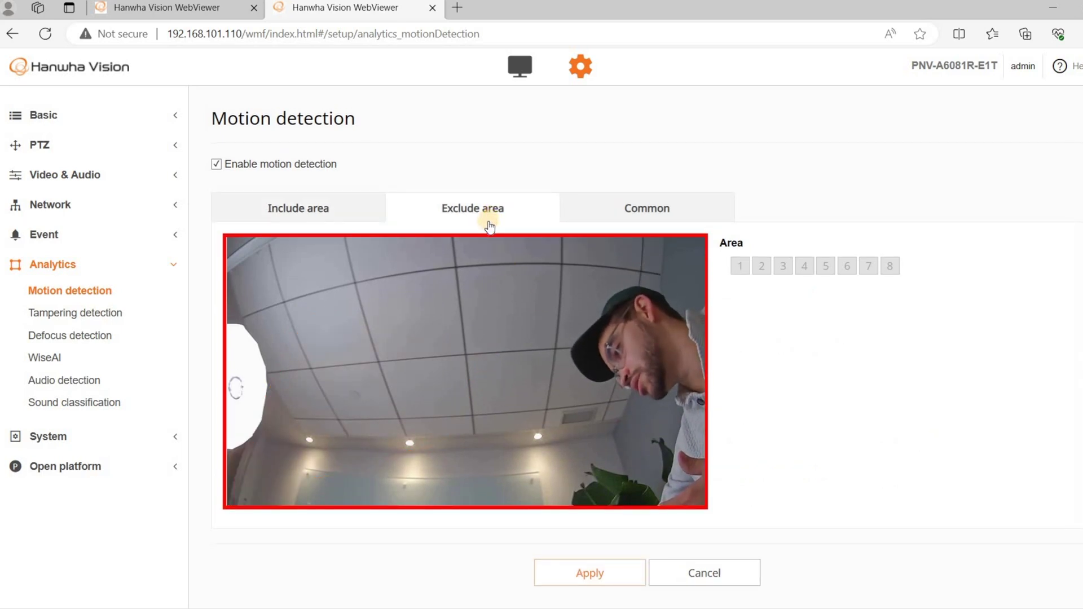
Apply and confirm the motion detection area changes, then open Tampering detection
{"action": "left_click", "coordinate": [333, 212]}
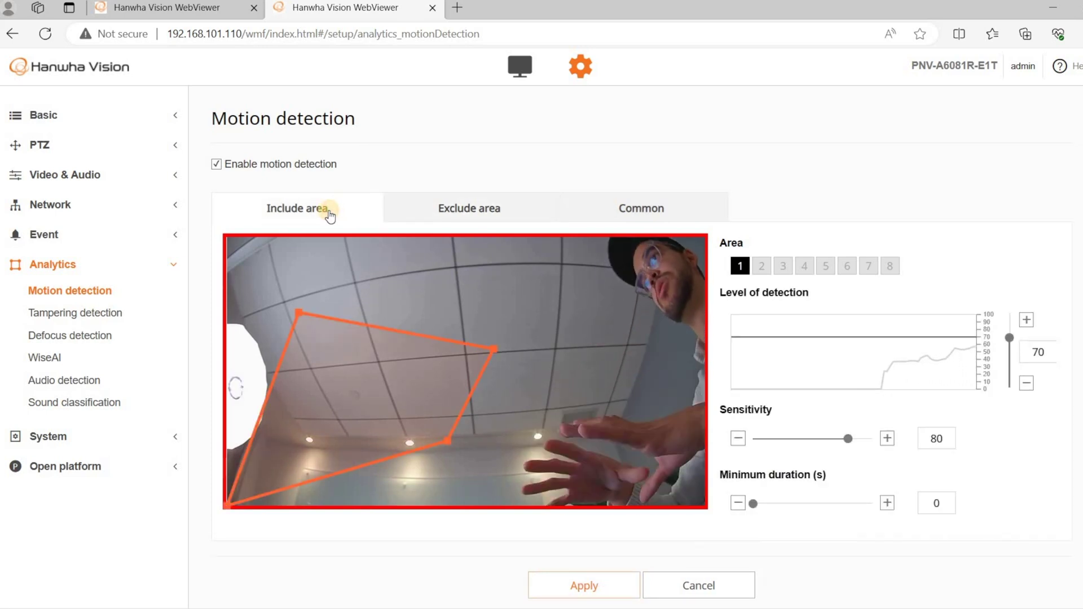
{"action": "left_click", "coordinate": [429, 219]}
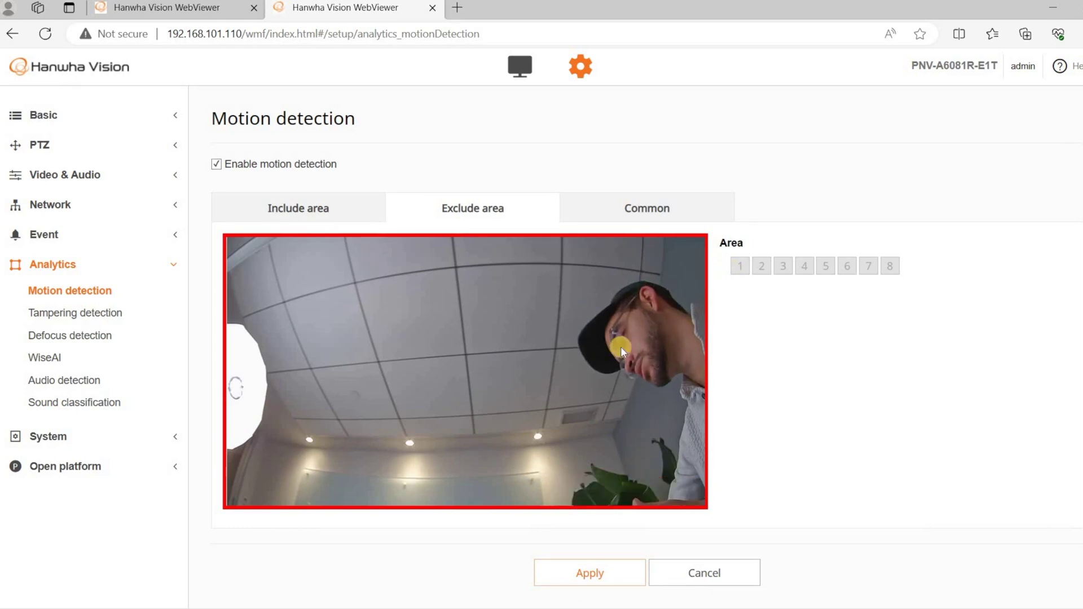
{"action": "left_click", "coordinate": [562, 569]}
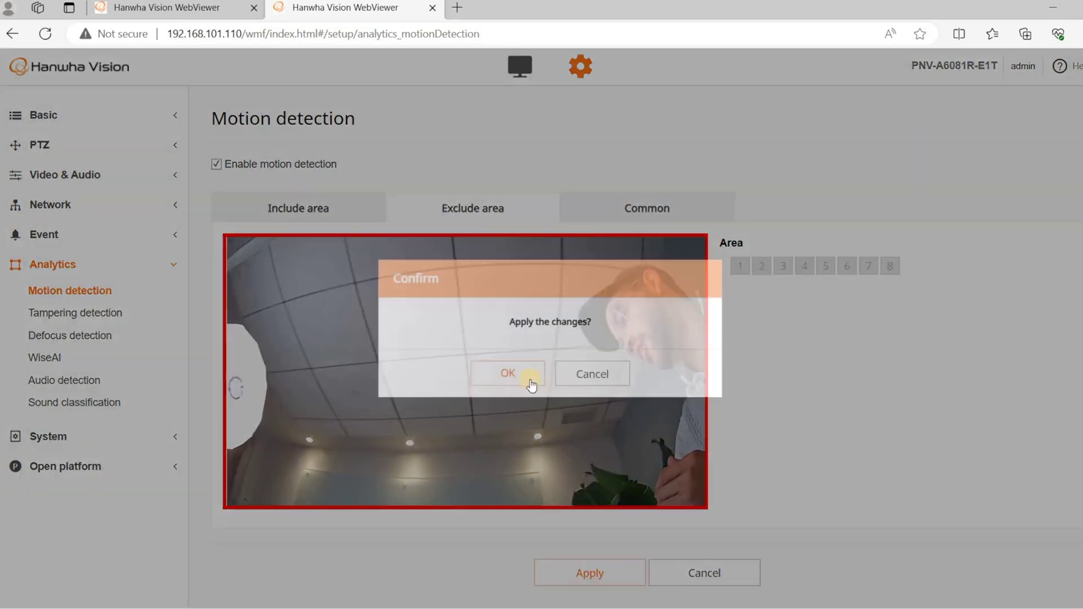
{"action": "left_click", "coordinate": [531, 384]}
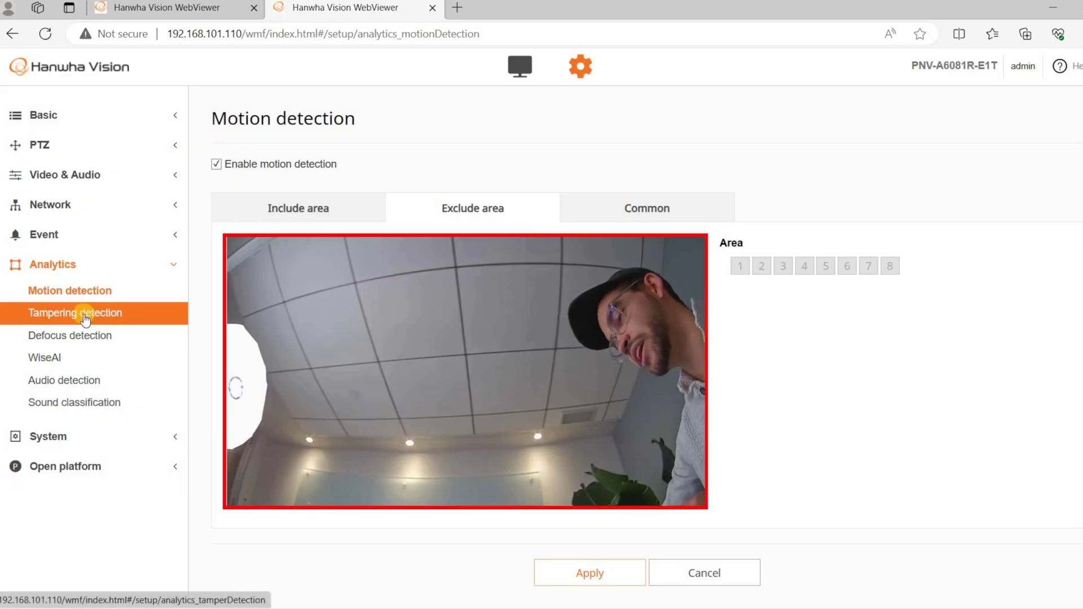
{"action": "left_click", "coordinate": [86, 316]}
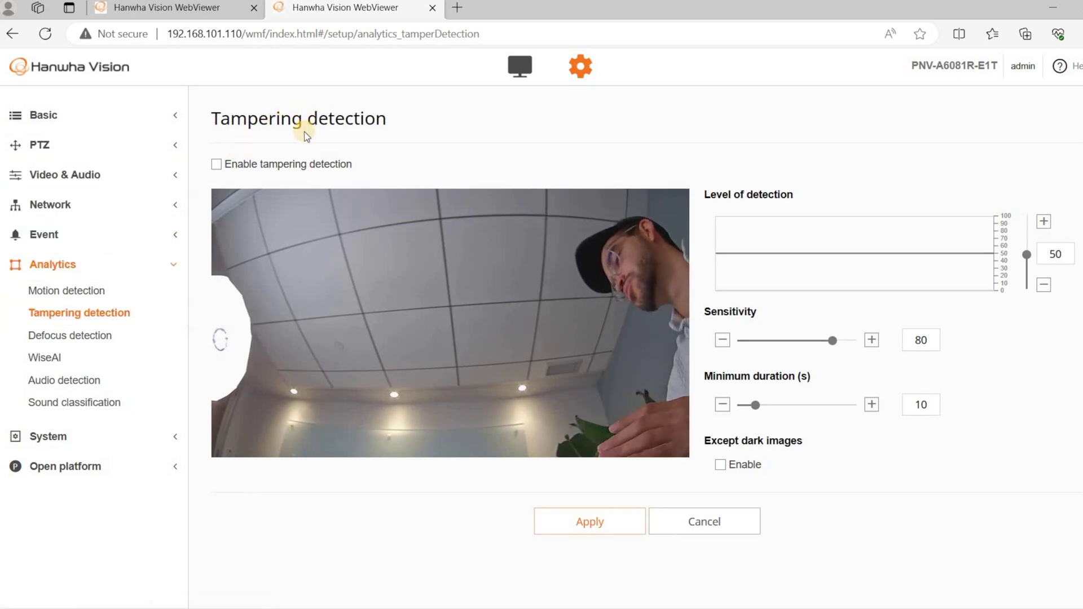
Enable tampering detection at level 50, apply and confirm it, then open Defocus detection
{"action": "left_click", "coordinate": [217, 164]}
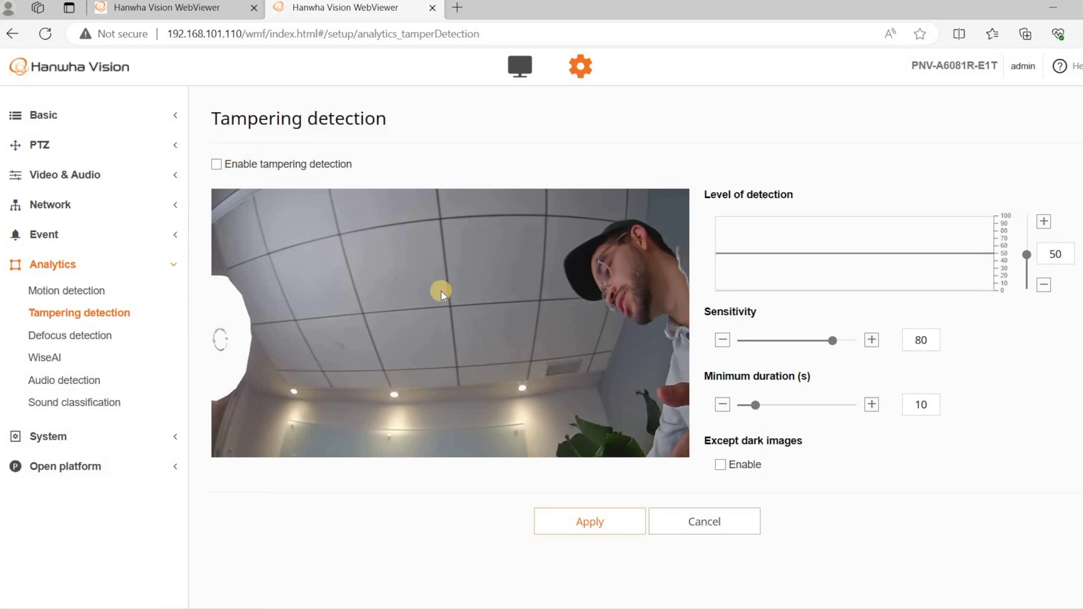
{"action": "key", "text": "Return"}
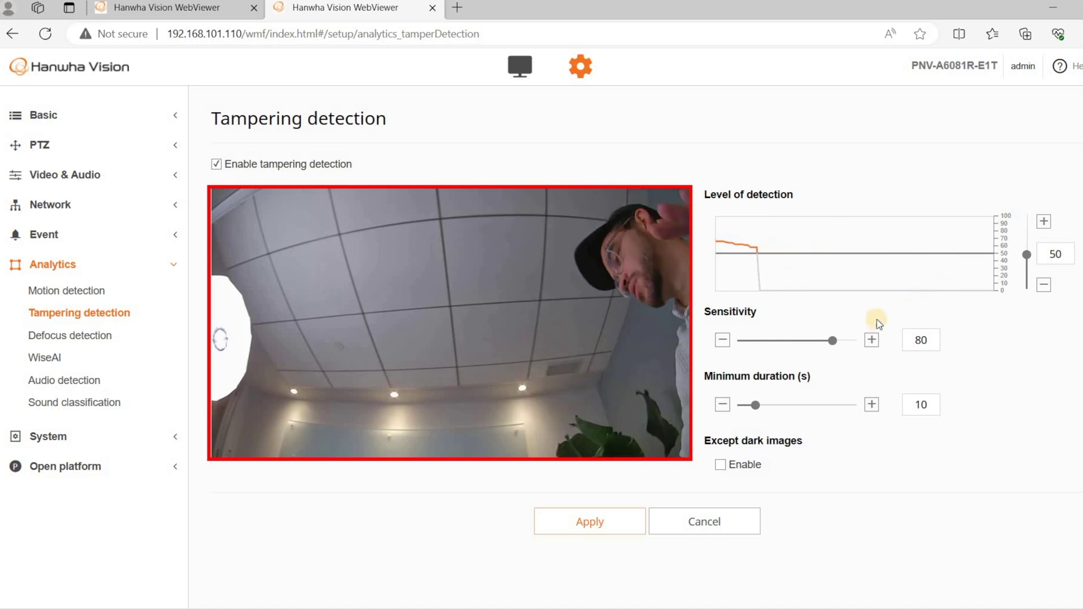
{"action": "left_click", "coordinate": [632, 531]}
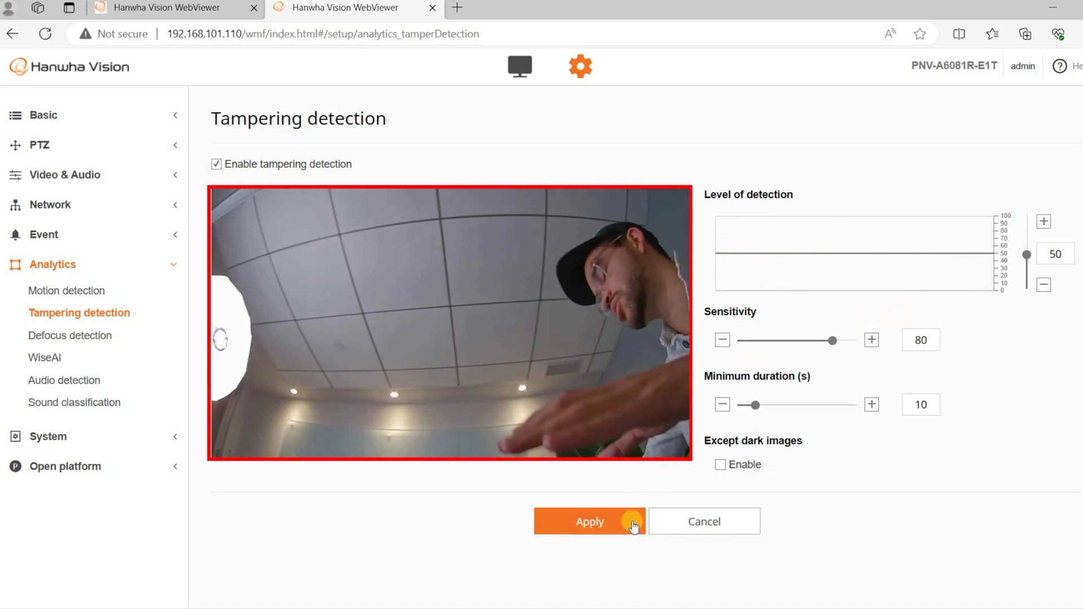
{"action": "left_click", "coordinate": [530, 374]}
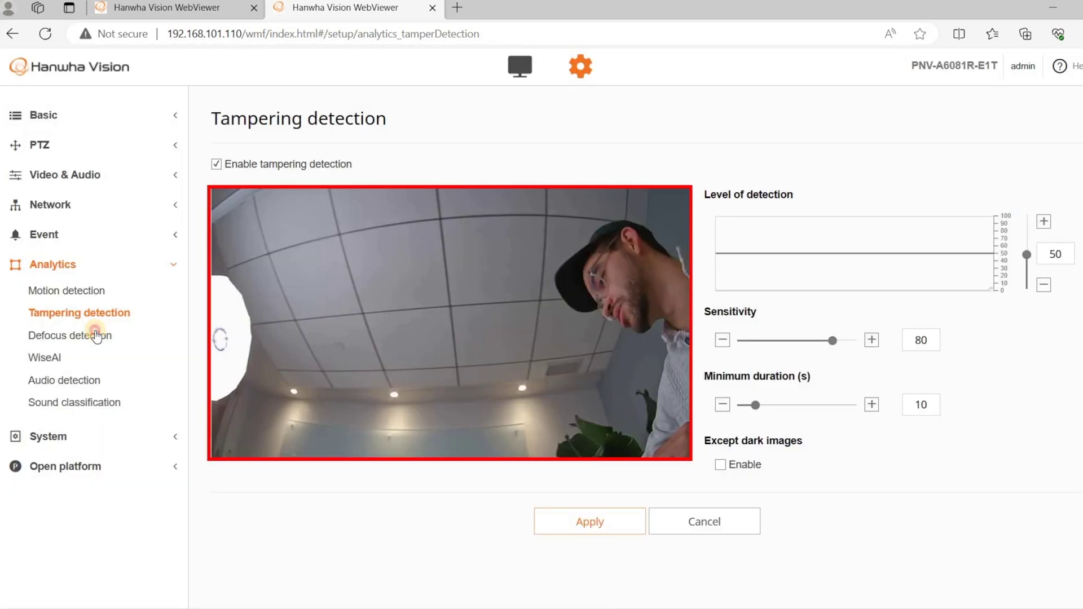
{"action": "left_click", "coordinate": [93, 335]}
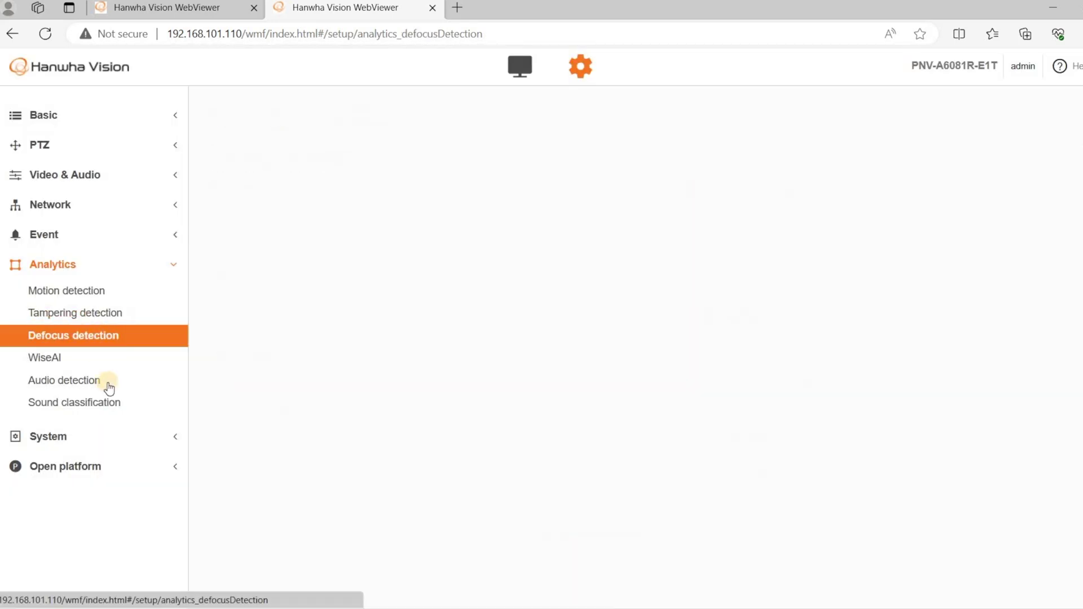
Open the Audio detection page under Analytics, showing detection disabled at level 50
{"action": "left_click", "coordinate": [107, 385]}
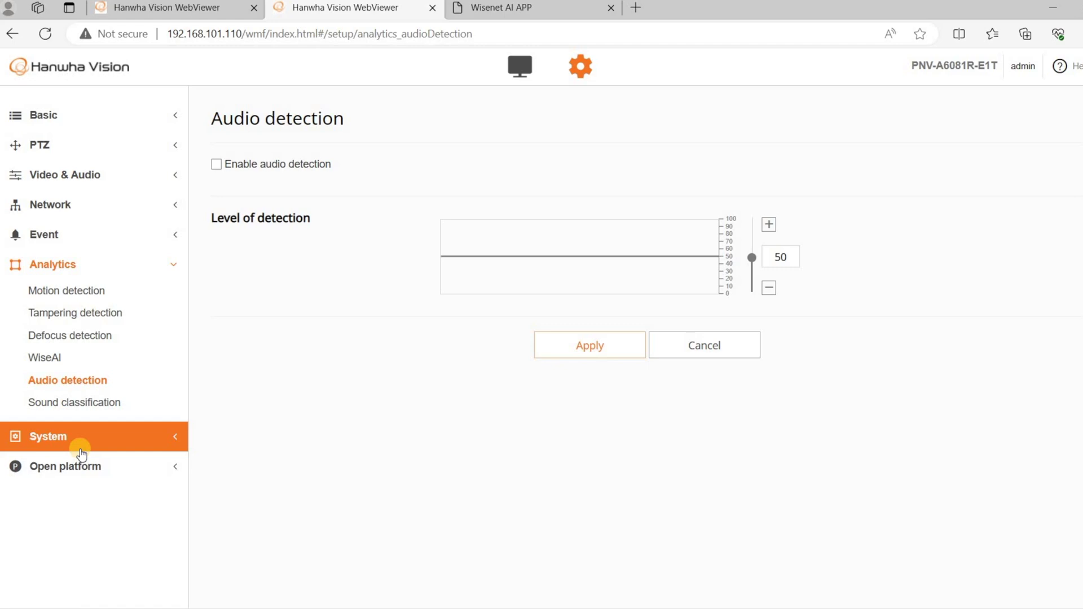
Open Sound classification, listing the Scream, Gunshot, Explosion and Crashing glass categories, all unchecked
{"action": "left_click", "coordinate": [93, 402]}
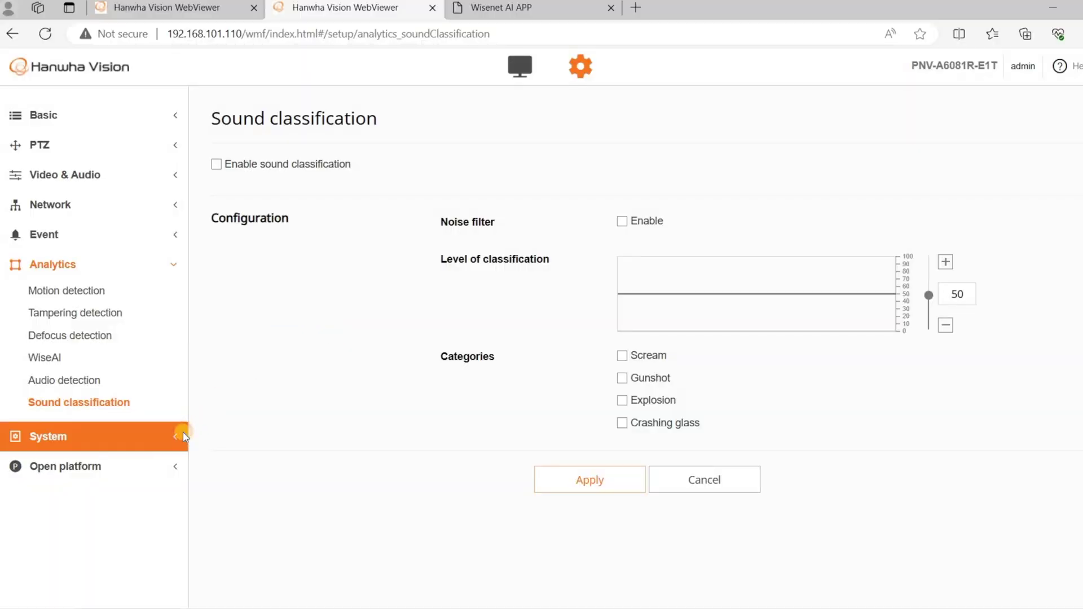
View Product information, then the Upgrade / Restart page showing software version 2.21.03
{"action": "left_click", "coordinate": [118, 321]}
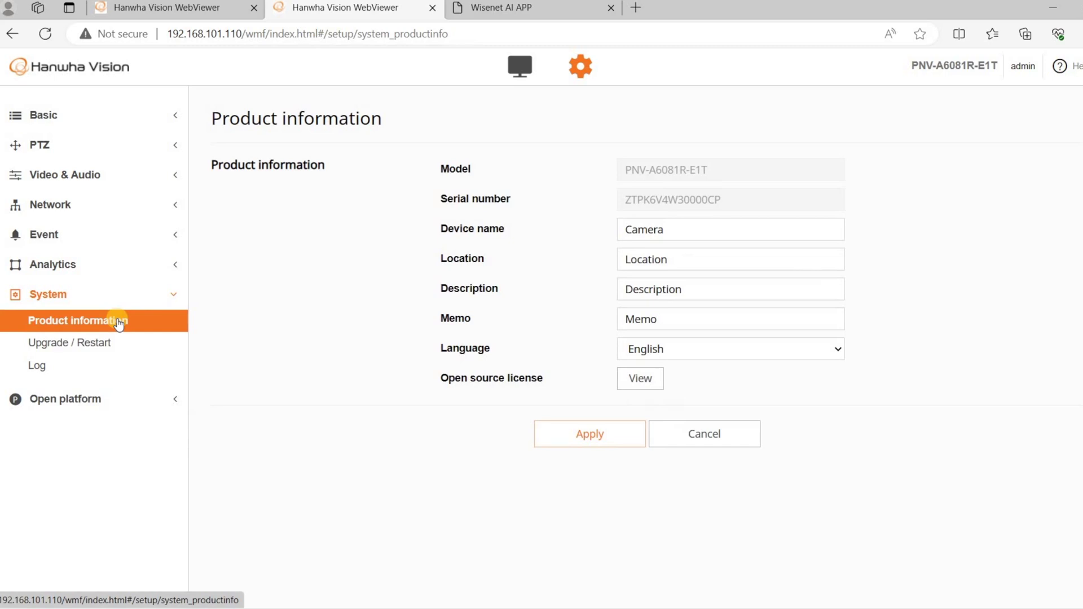
{"action": "left_click", "coordinate": [114, 344]}
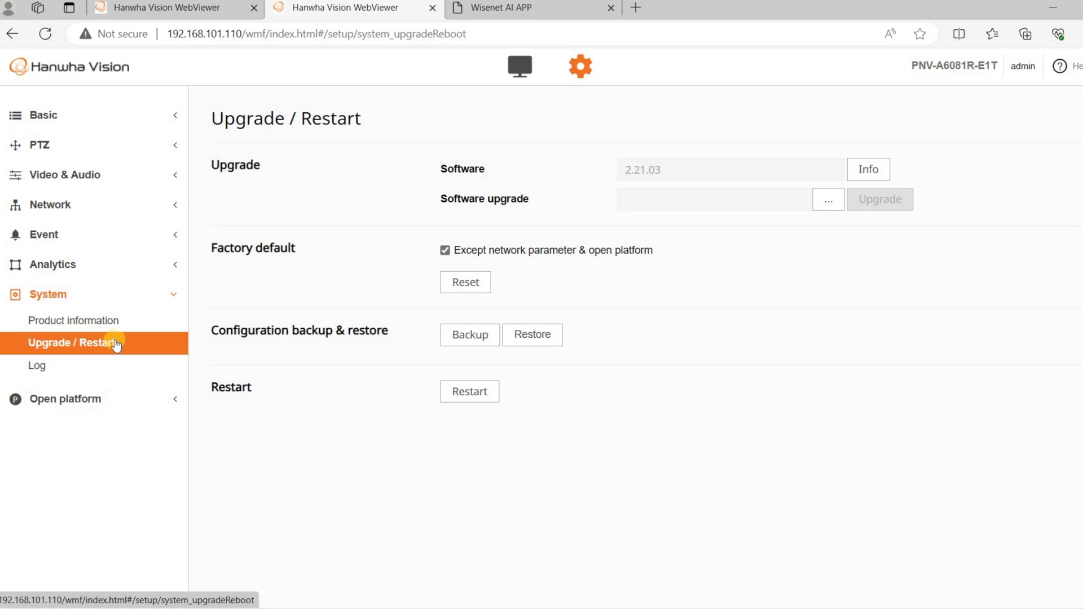
Check the access log, then view Open platform with WiseAI 1.01.02 running
{"action": "left_click", "coordinate": [118, 361]}
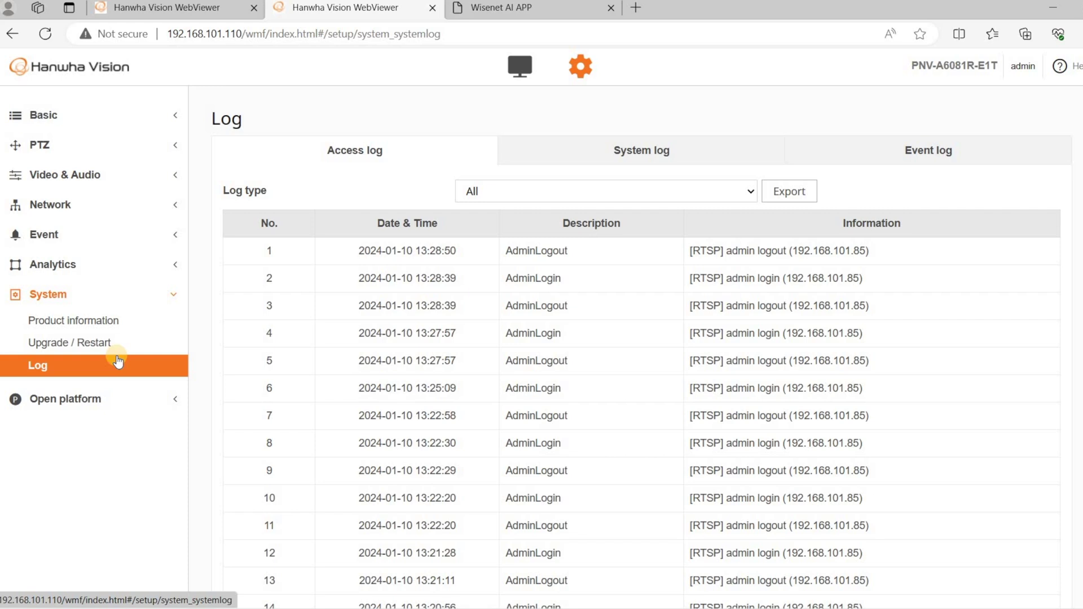
{"action": "left_click", "coordinate": [92, 401]}
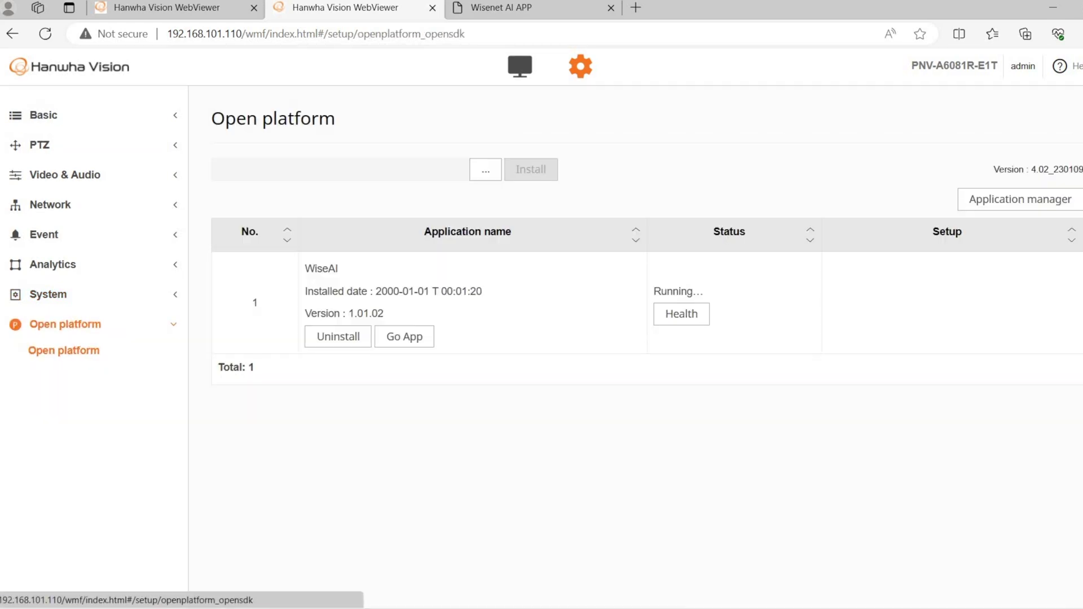